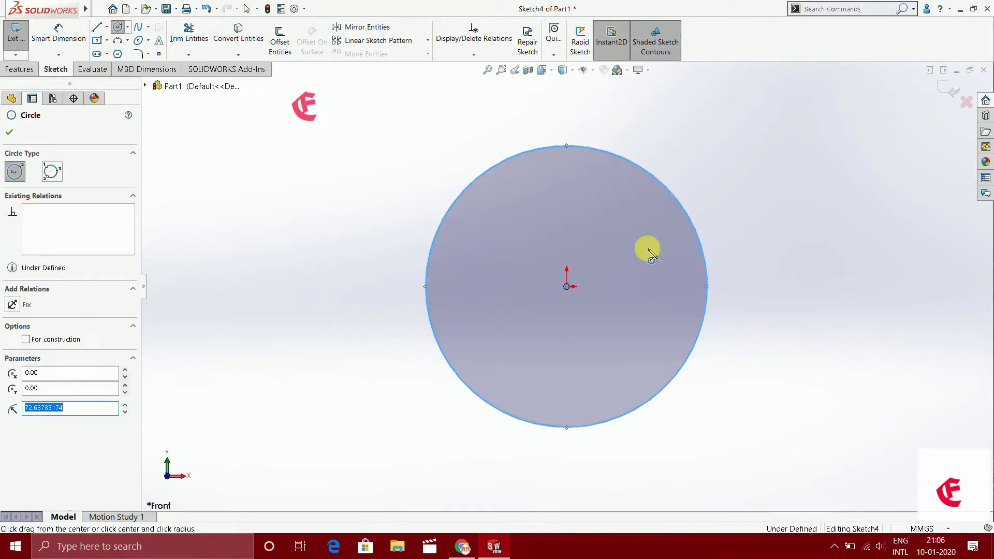
Step: Sketch a concentric circle of about 32 mm radius inside the large circle and extrude the ring 160 mm with Mid Plane
{"action": "left_click", "coordinate": [567, 285]}
{"action": "left_click", "coordinate": [626, 267]}
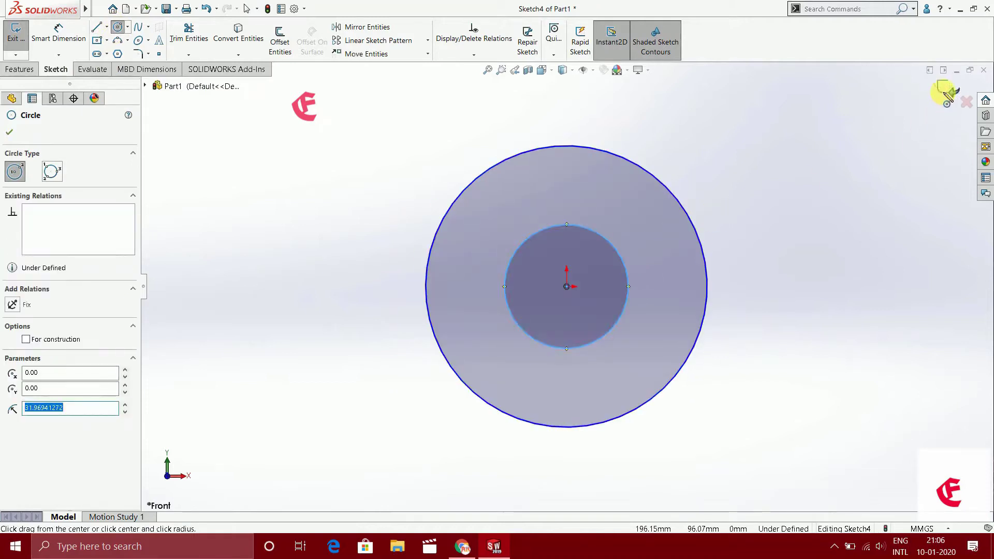
{"action": "left_click", "coordinate": [19, 69]}
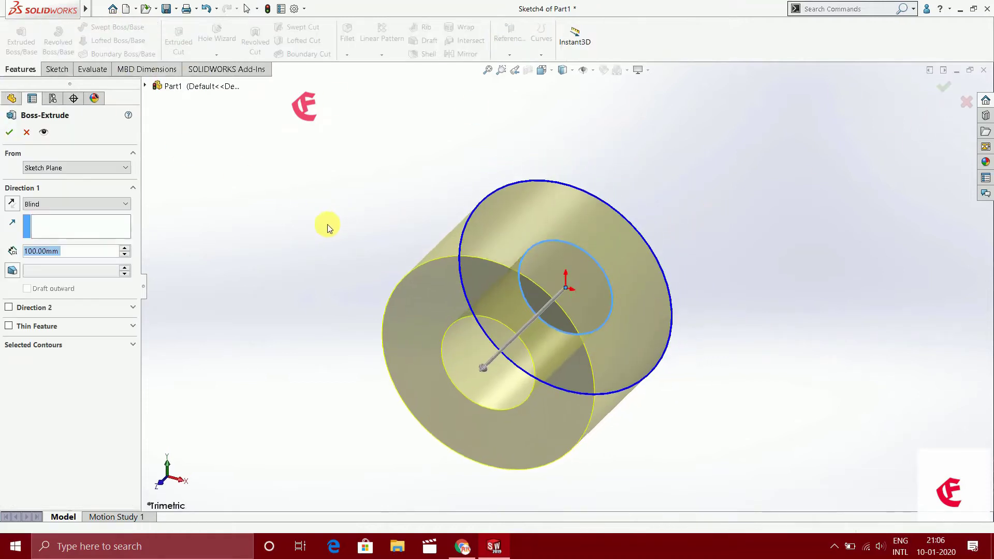
{"action": "left_click", "coordinate": [60, 205]}
{"action": "left_click", "coordinate": [63, 260]}
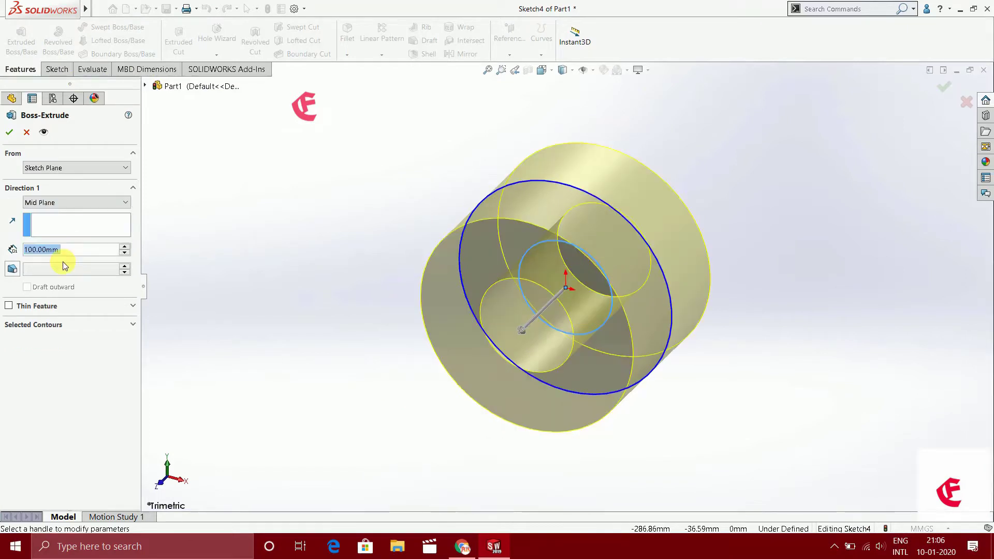
{"action": "left_click", "coordinate": [125, 246]}
{"action": "left_click", "coordinate": [125, 247]}
{"action": "left_click", "coordinate": [125, 247]}
{"action": "left_click", "coordinate": [125, 247]}
{"action": "left_click", "coordinate": [125, 246]}
{"action": "left_click", "coordinate": [126, 247]}
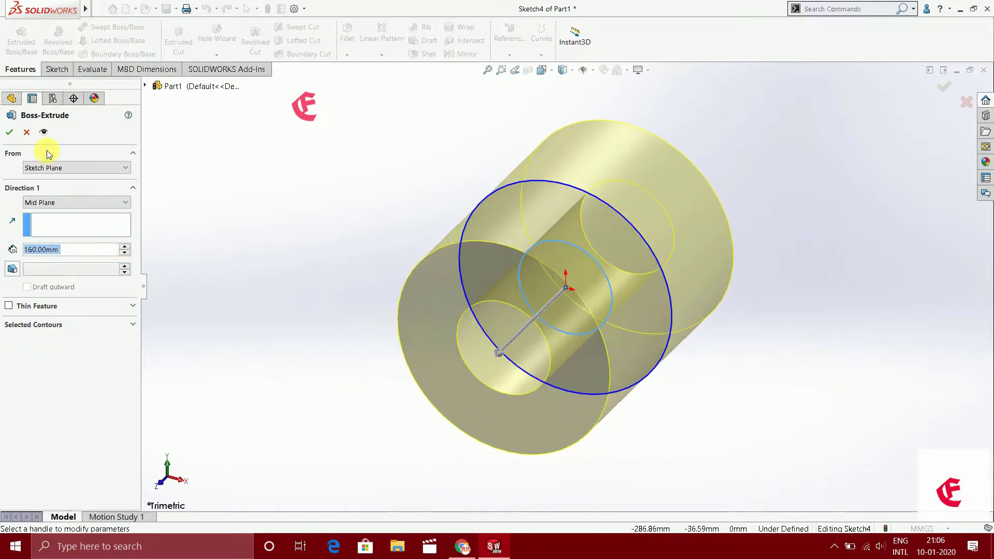
{"action": "left_click", "coordinate": [9, 133]}
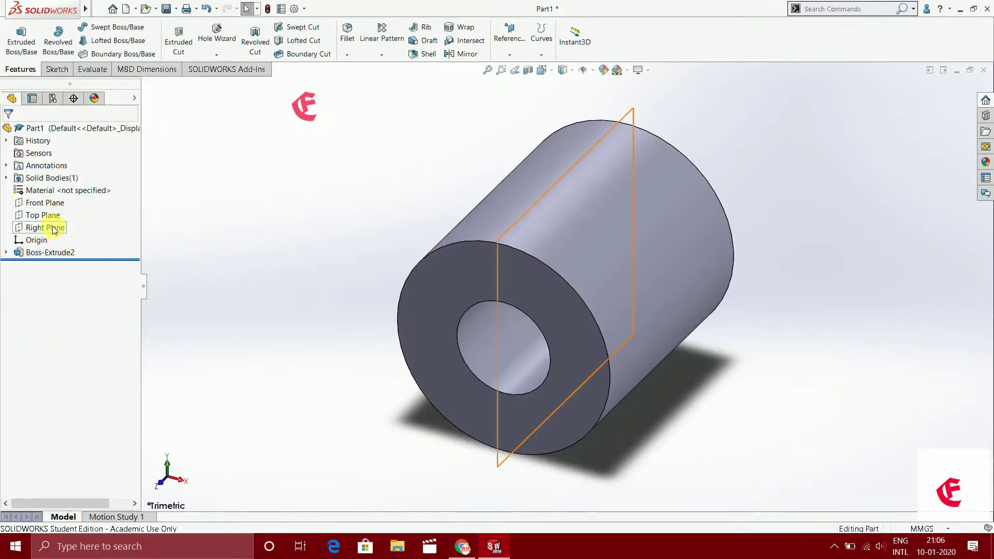
Step: Create a reference axis at the intersection of the Right Plane and the Front Plane
{"action": "left_click", "coordinate": [54, 228]}
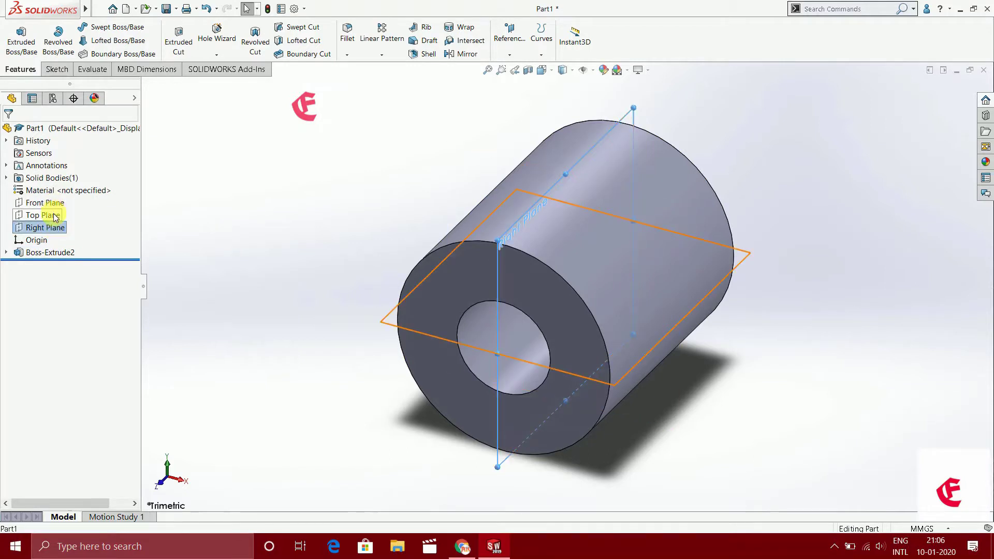
{"action": "left_click", "coordinate": [54, 205], "text": "ctrl"}
{"action": "left_click", "coordinate": [510, 55]}
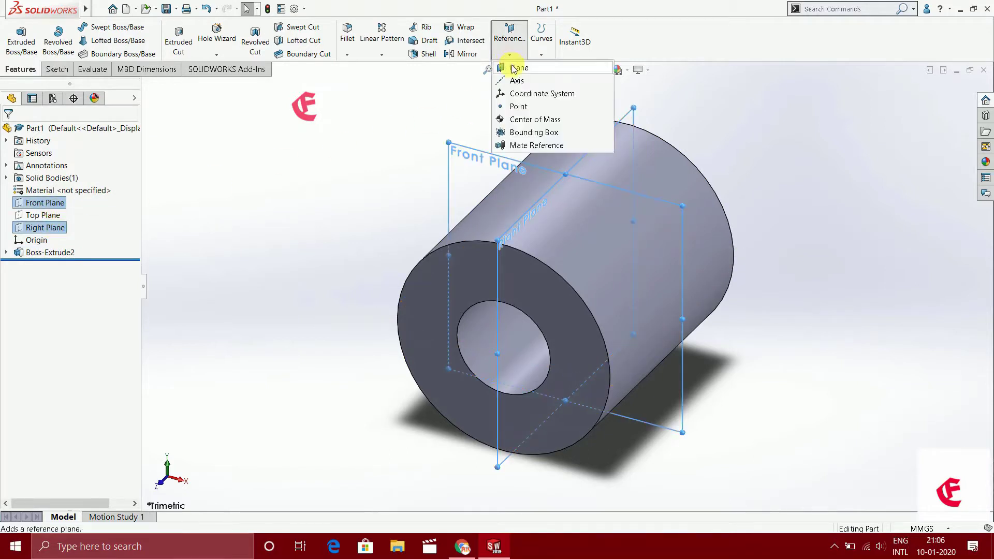
{"action": "left_click", "coordinate": [515, 78]}
{"action": "left_click", "coordinate": [9, 134]}
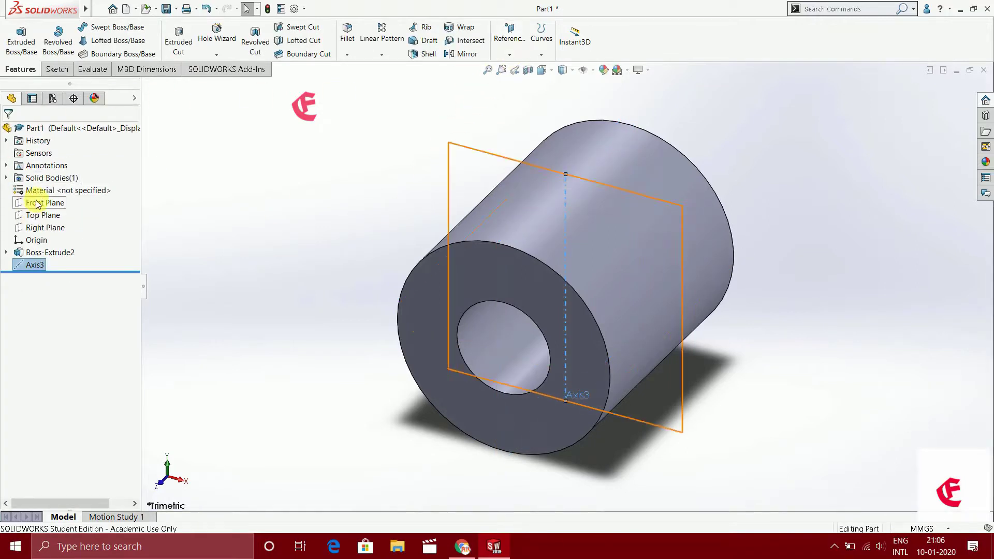
Step: Create a reference plane through the new axis at 54 degrees to the Right Plane
{"action": "left_click", "coordinate": [43, 228]}
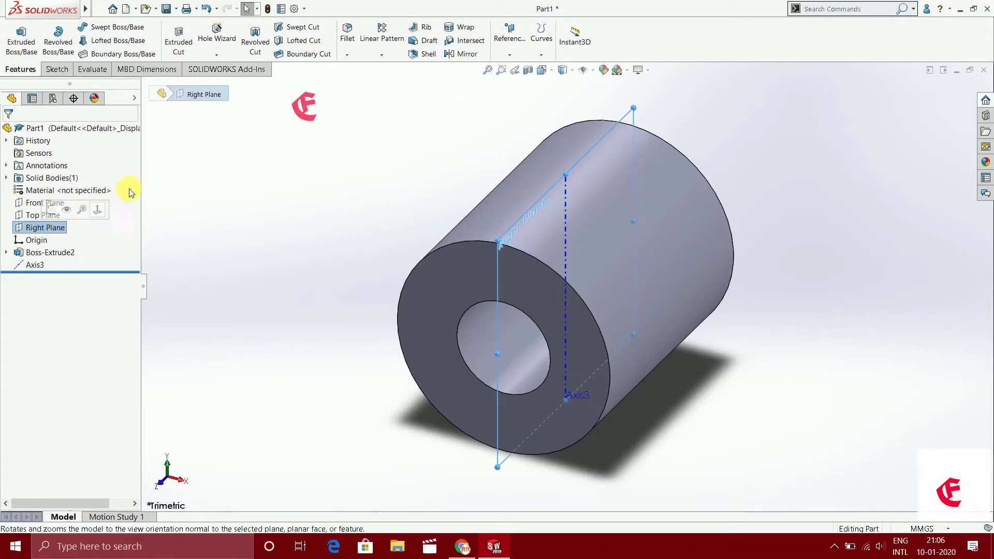
{"action": "left_click", "coordinate": [509, 54]}
{"action": "left_click", "coordinate": [517, 67]}
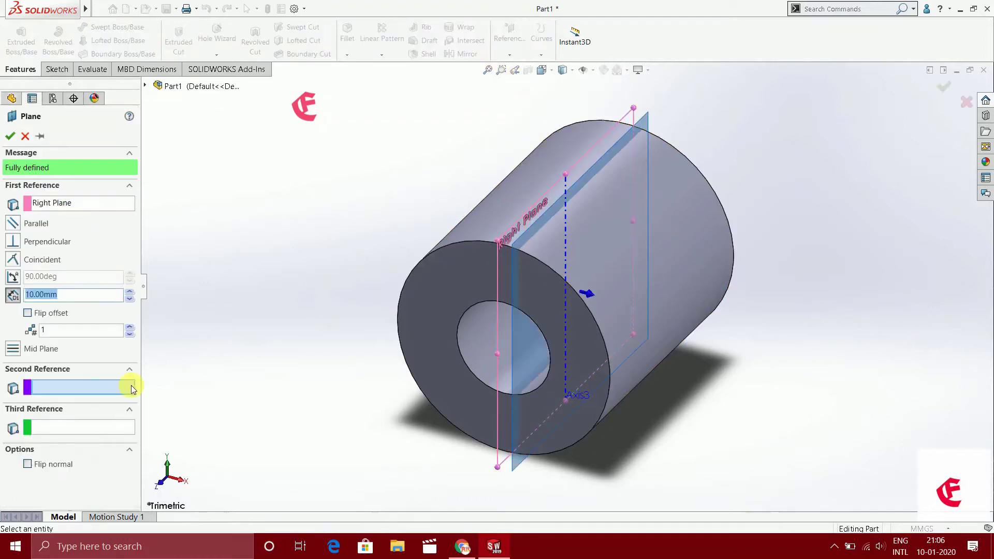
{"action": "left_click", "coordinate": [566, 241]}
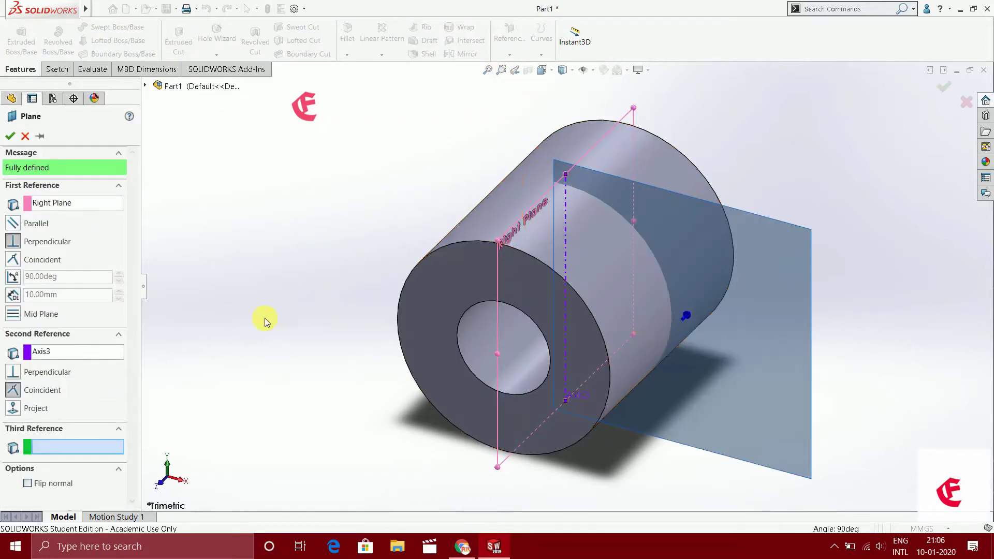
{"action": "middle_click_drag", "start_coordinate": [265, 321], "coordinate": [155, 155]}
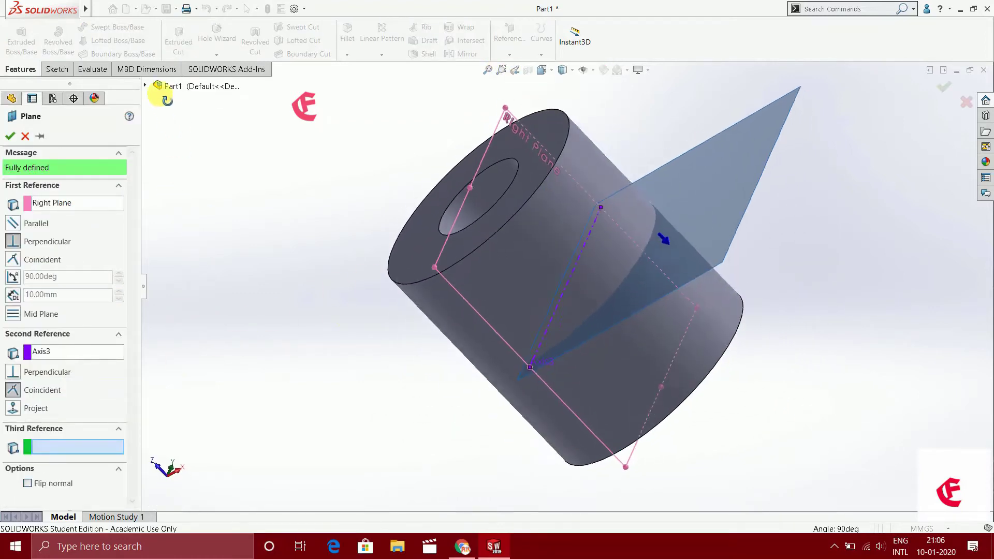
{"action": "left_click", "coordinate": [12, 279]}
{"action": "left_click", "coordinate": [119, 274]}
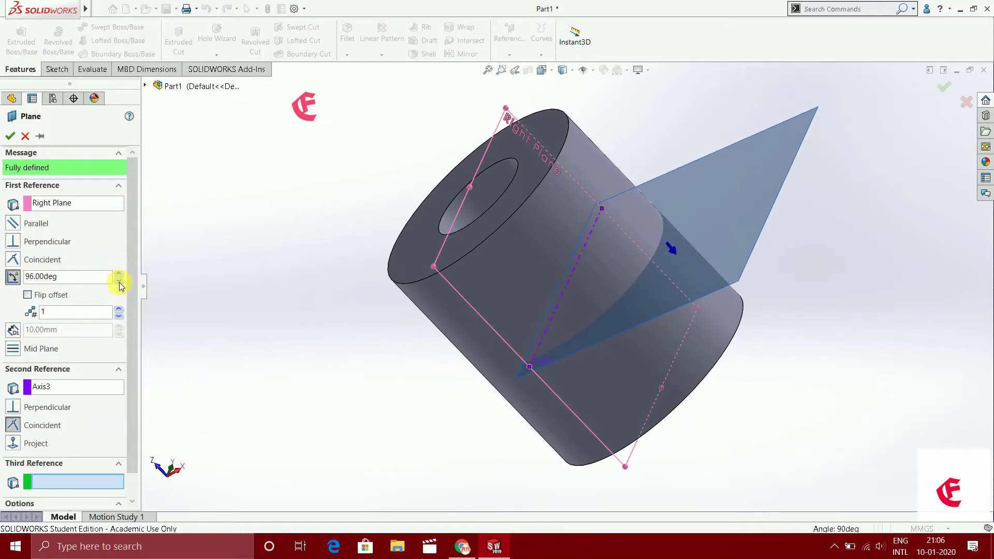
{"action": "left_click_drag", "start_coordinate": [119, 281], "coordinate": [119, 281]}
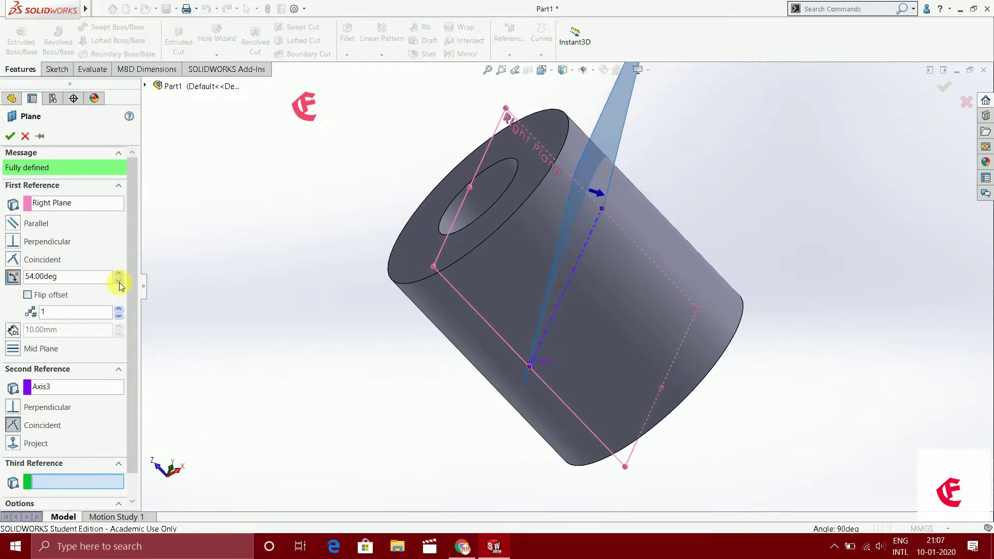
{"action": "left_click", "coordinate": [11, 135]}
Step: Start a sketch on the angled plane and draw a nearly vertical line about 119 mm long beside the origin
{"action": "right_click", "coordinate": [613, 129]}
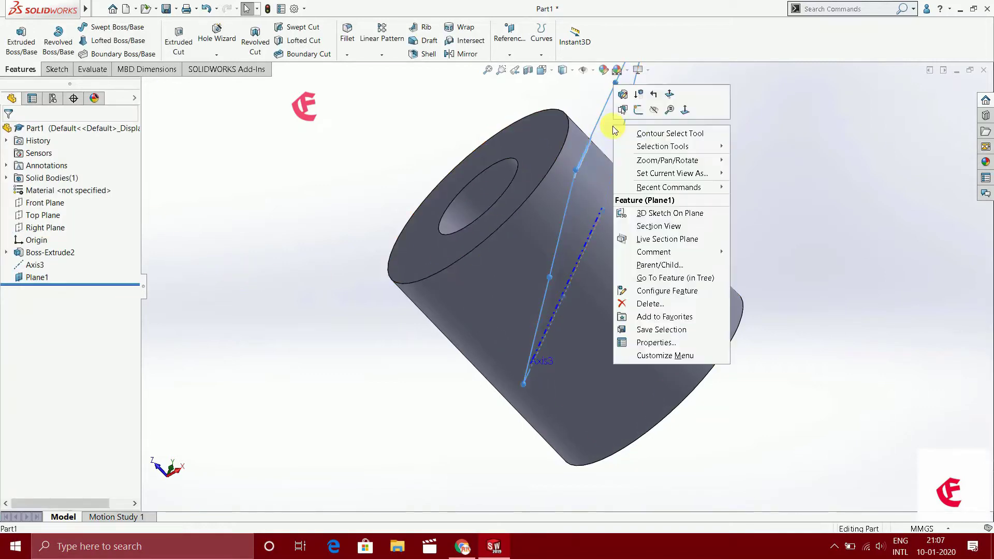
{"action": "left_click", "coordinate": [685, 110]}
{"action": "right_click", "coordinate": [572, 158]}
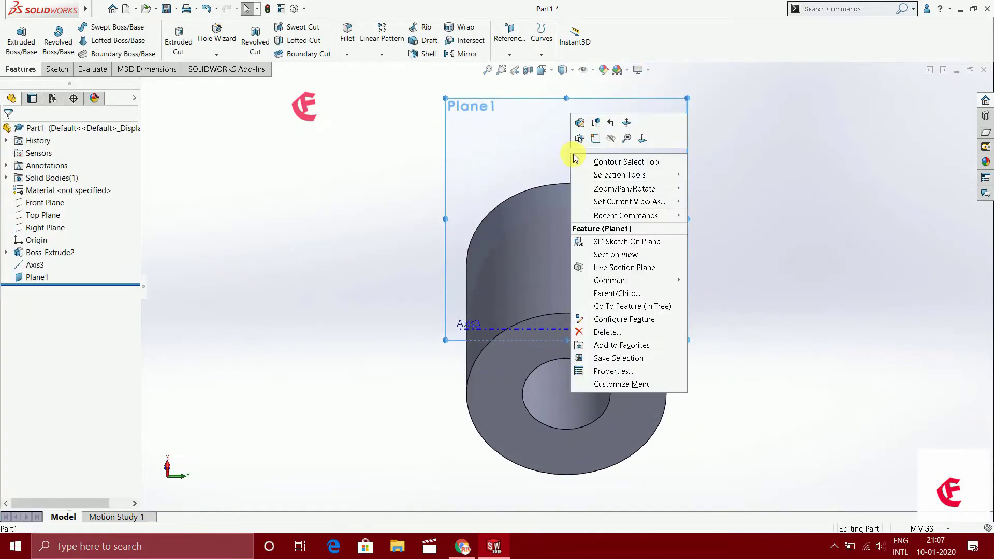
{"action": "left_click", "coordinate": [595, 140]}
{"action": "left_click", "coordinate": [96, 27]}
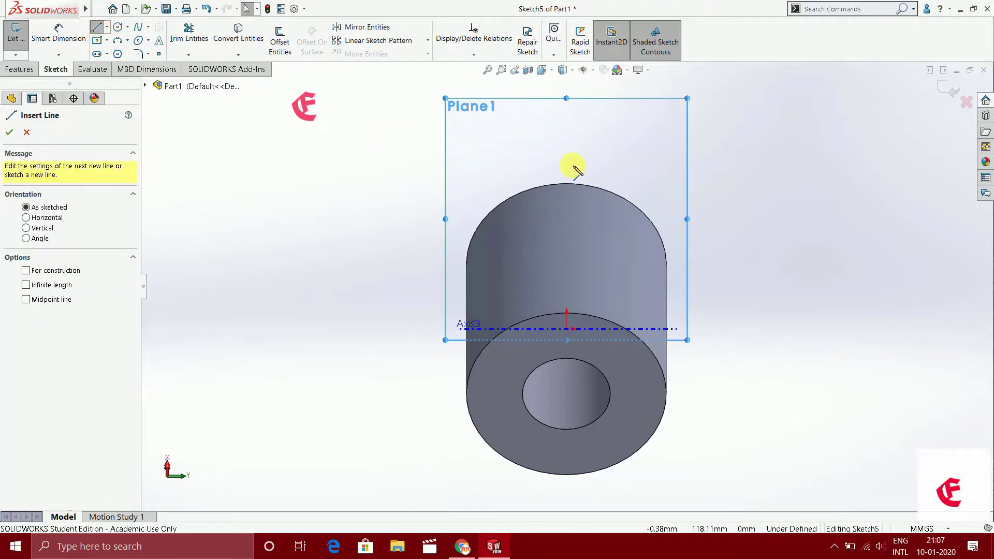
{"action": "left_click", "coordinate": [600, 146]}
{"action": "left_click", "coordinate": [597, 309]}
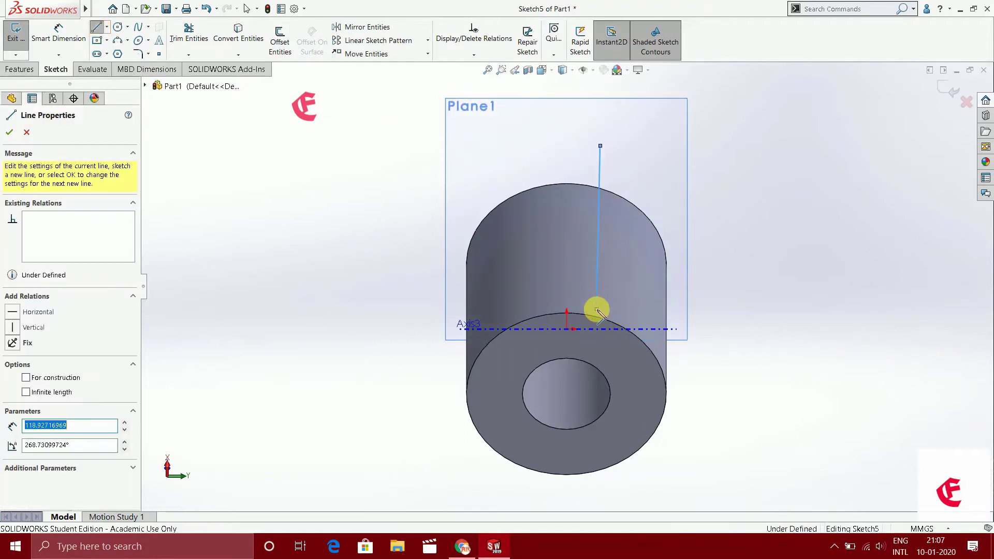
{"action": "right_click", "coordinate": [642, 299]}
{"action": "left_click", "coordinate": [667, 314]}
{"action": "key", "text": "Escape"}
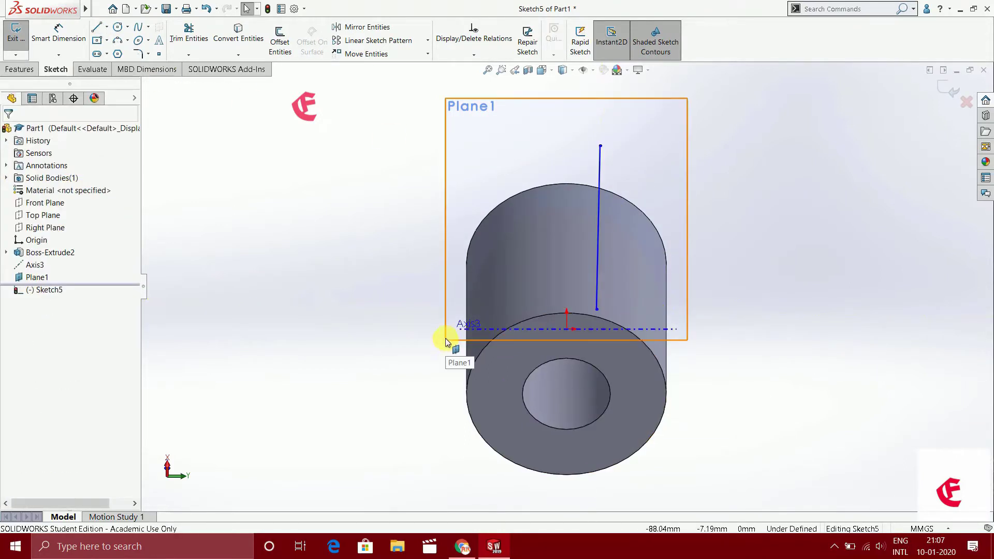
Step: Enlarge the angled plane's displayed border so that it extends past the hollow cylinder
{"action": "left_click", "coordinate": [445, 340]}
{"action": "left_click_drag", "start_coordinate": [444, 341], "coordinate": [404, 440]}
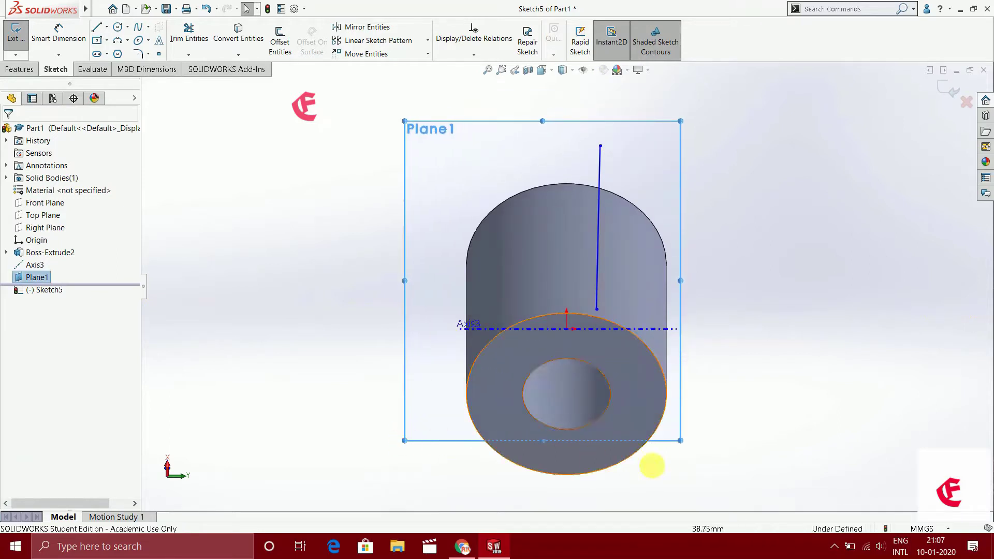
{"action": "left_click_drag", "start_coordinate": [680, 441], "coordinate": [725, 473]}
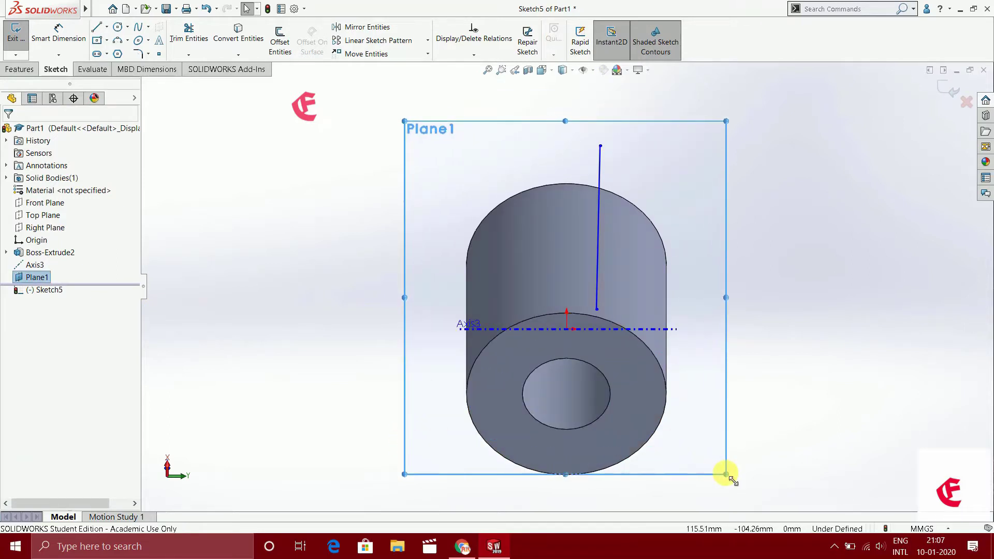
Step: Close the blade profile with a 3-point arc of about 85 mm radius between the line's endpoints and exit the sketch
{"action": "left_click", "coordinate": [601, 146]}
{"action": "left_click", "coordinate": [596, 309]}
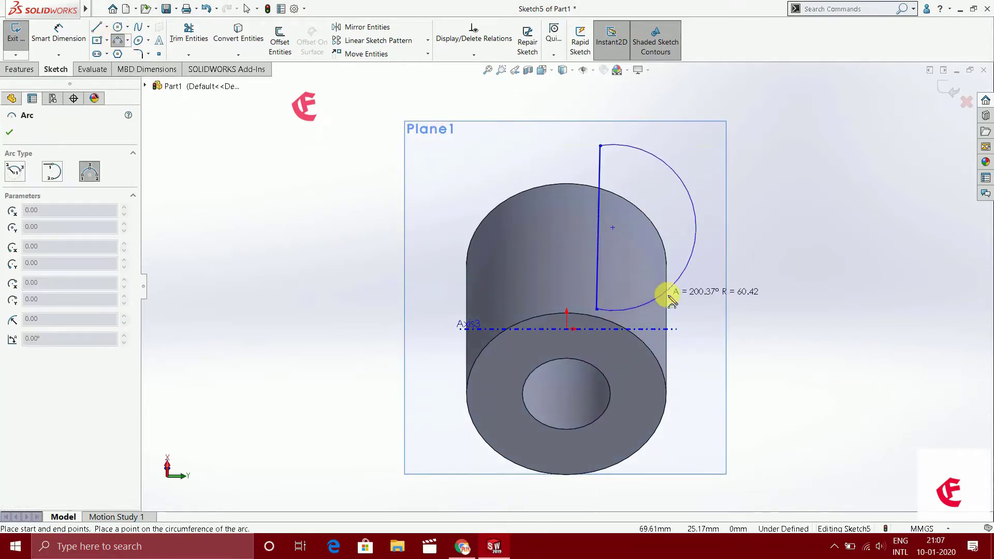
{"action": "left_click", "coordinate": [785, 293]}
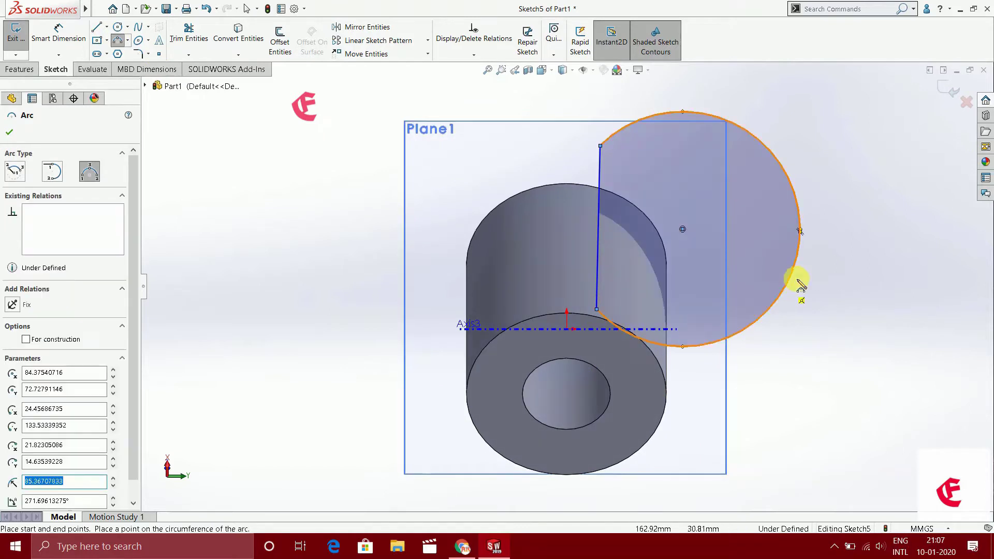
{"action": "left_click", "coordinate": [949, 88]}
Step: Extrude the blade profile 1 mm with Mid Plane, merging it with the hollow cylinder
{"action": "mouse_move", "coordinate": [577, 226]}
{"action": "middle_mouse_down"}
{"action": "mouse_move", "coordinate": [590, 343]}
{"action": "mouse_move", "coordinate": [583, 373]}
{"action": "middle_mouse_up"}
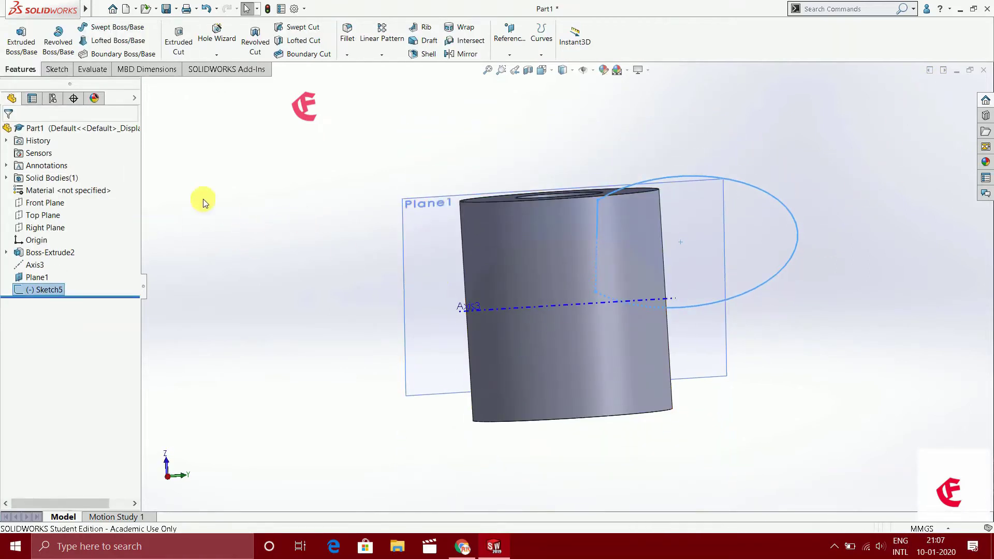
{"action": "left_click", "coordinate": [22, 37]}
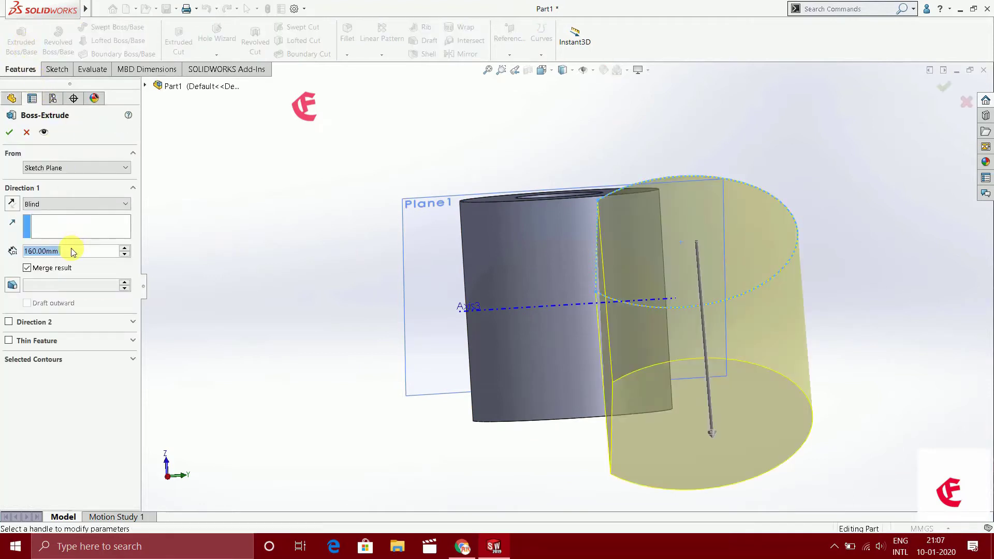
{"action": "left_click", "coordinate": [76, 203]}
{"action": "left_click", "coordinate": [66, 278]}
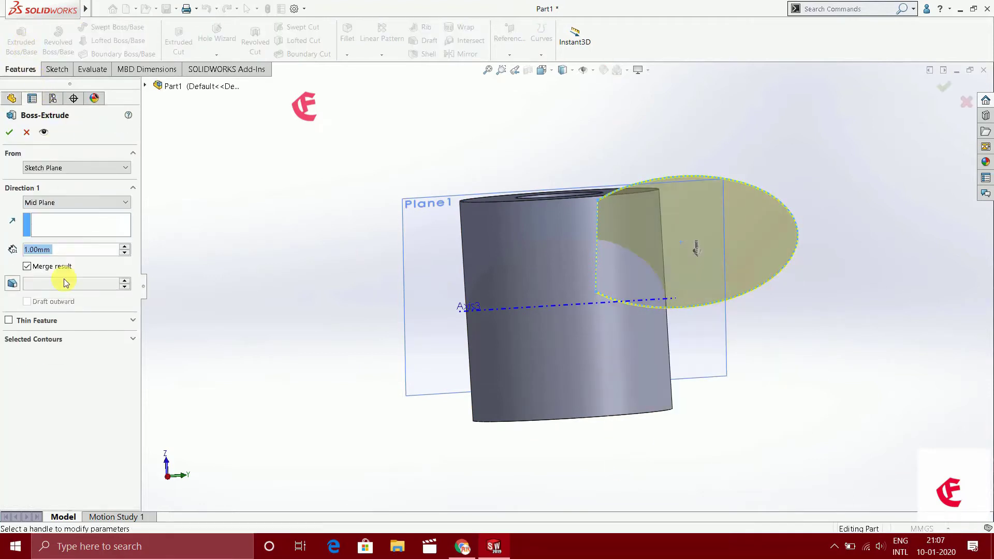
{"action": "left_click", "coordinate": [9, 132]}
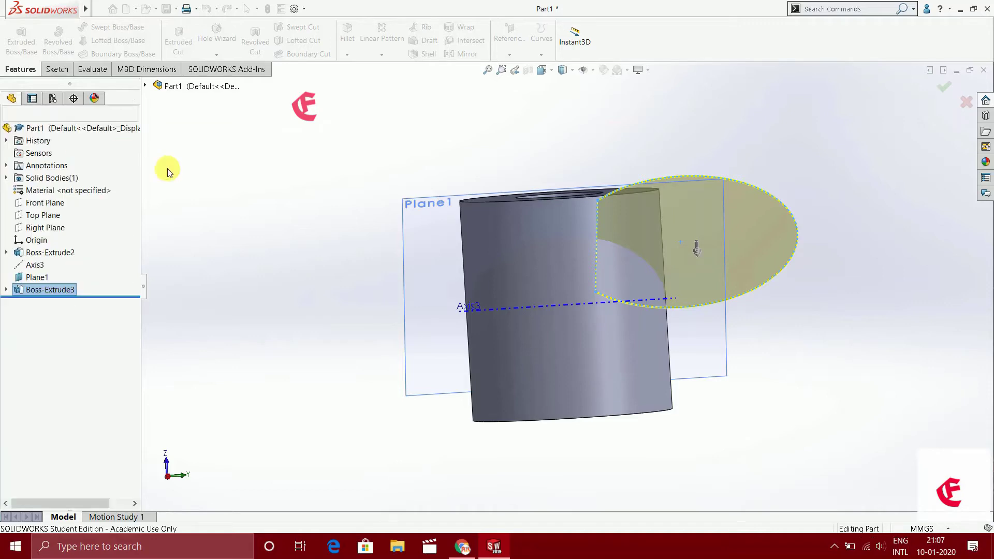
Step: Edit the blade's sketch, shifting the profile along the cylinder and enlarging its arc to a radius of about 93 mm
{"action": "mouse_move", "coordinate": [377, 300]}
{"action": "middle_mouse_down"}
{"action": "mouse_move", "coordinate": [237, 260]}
{"action": "mouse_move", "coordinate": [281, 290]}
{"action": "mouse_move", "coordinate": [371, 308]}
{"action": "middle_mouse_up"}
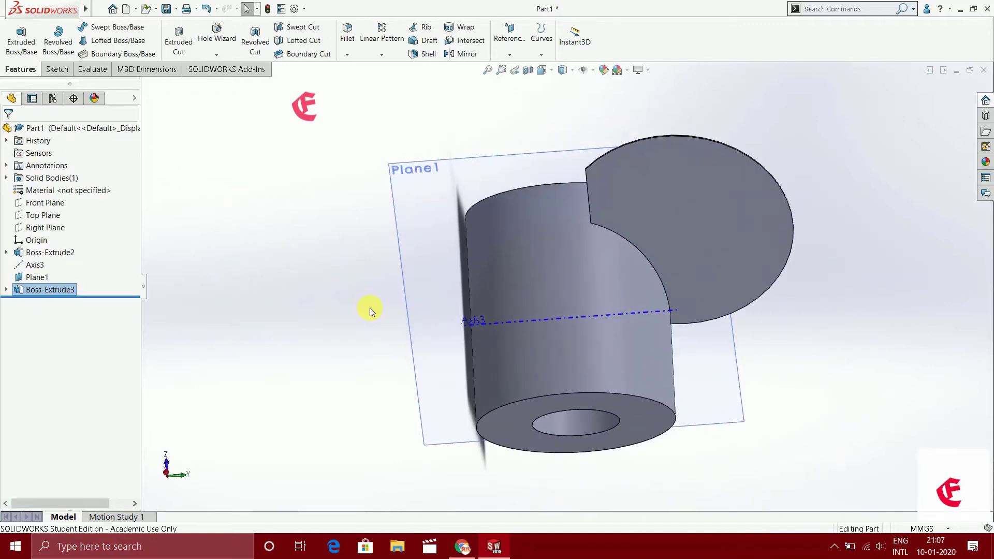
{"action": "right_click", "coordinate": [710, 244]}
{"action": "left_click", "coordinate": [735, 107]}
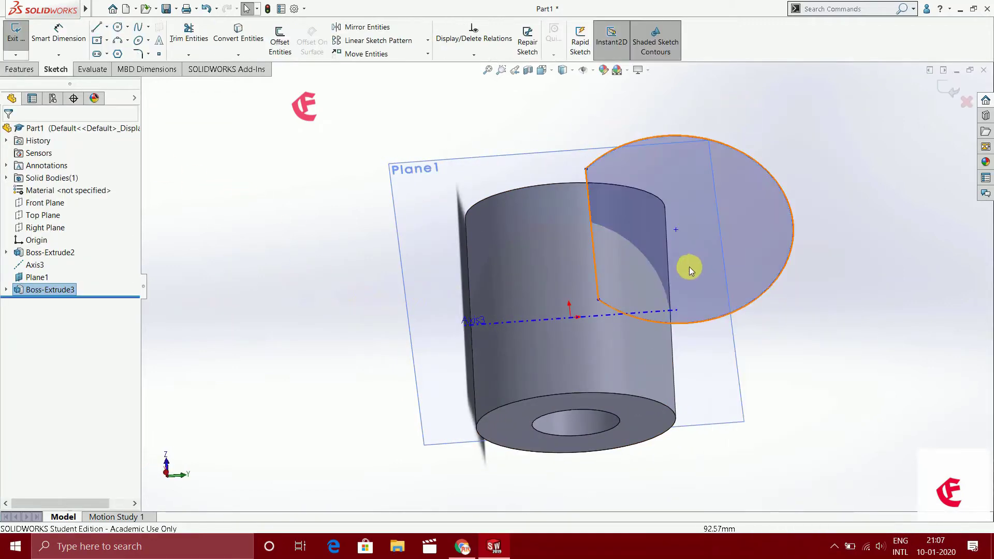
{"action": "left_click", "coordinate": [681, 249]}
{"action": "left_click_drag", "start_coordinate": [681, 250], "coordinate": [682, 270]}
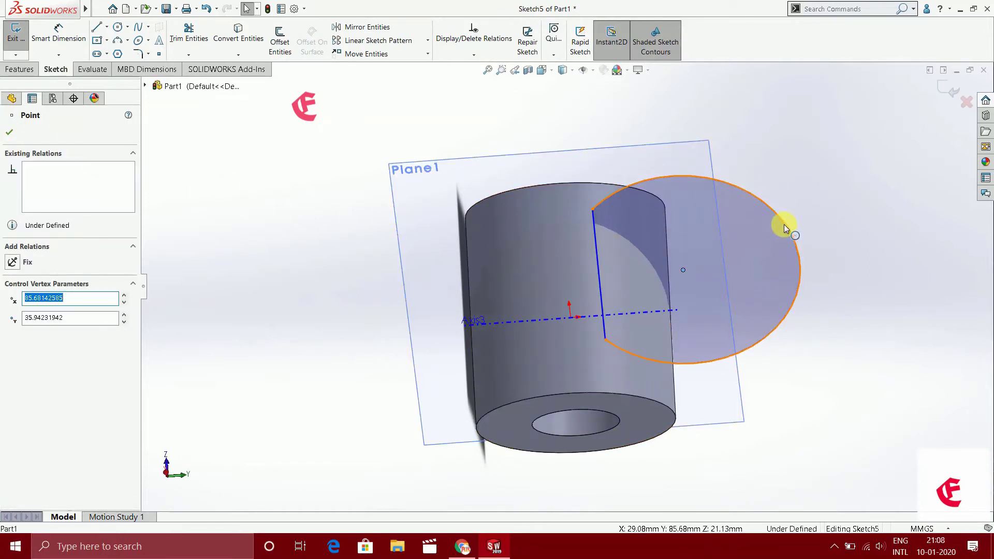
{"action": "left_click_drag", "start_coordinate": [784, 227], "coordinate": [808, 217]}
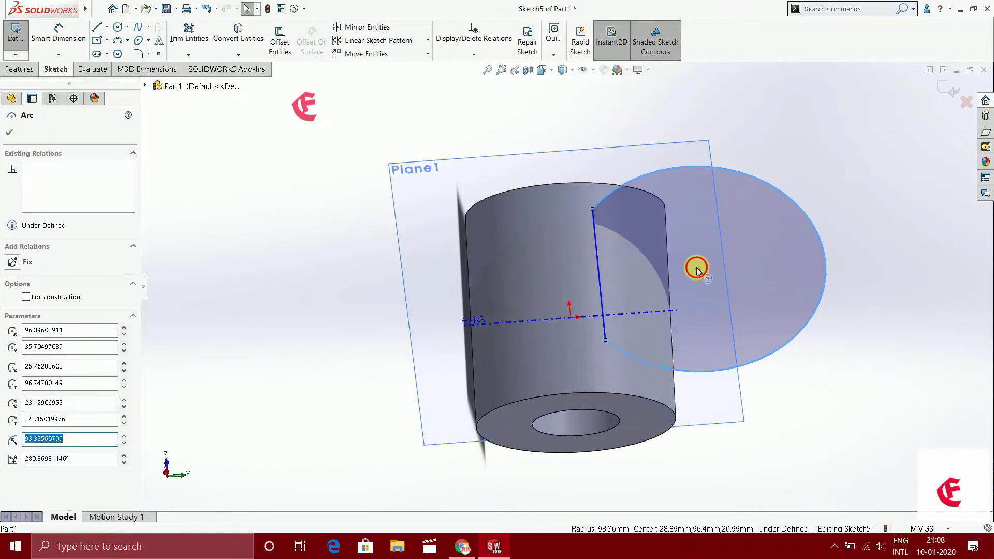
{"action": "left_click_drag", "start_coordinate": [696, 269], "coordinate": [697, 279]}
{"action": "left_click", "coordinate": [9, 132]}
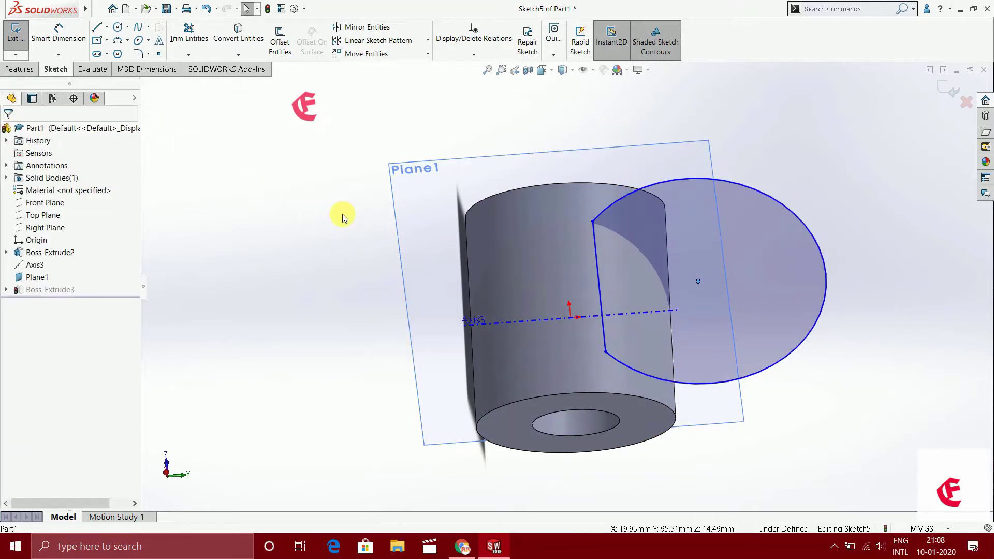
{"action": "left_click", "coordinate": [951, 90]}
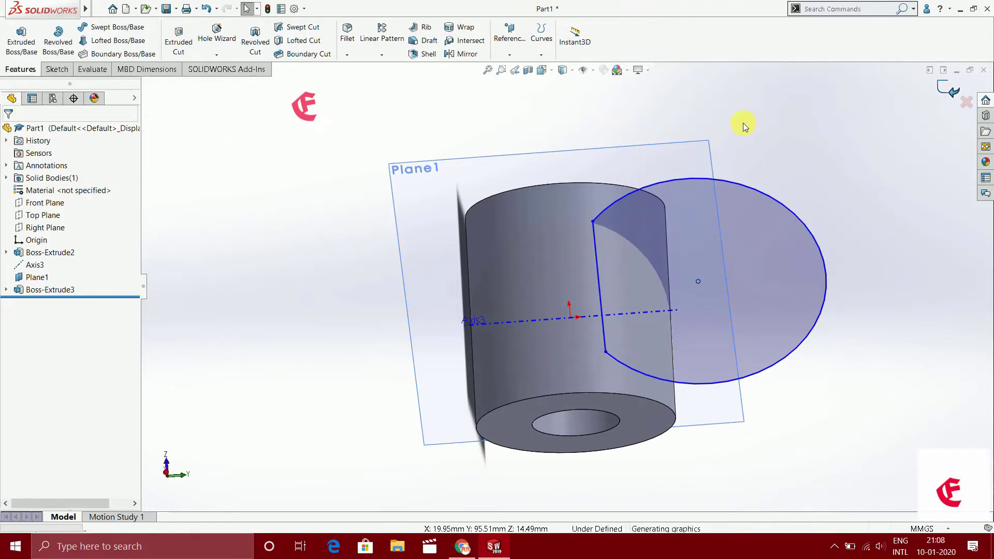
Step: Hide the angled reference plane
{"action": "mouse_move", "coordinate": [745, 126]}
{"action": "middle_mouse_down"}
{"action": "mouse_move", "coordinate": [721, 191]}
{"action": "mouse_move", "coordinate": [663, 170]}
{"action": "mouse_move", "coordinate": [570, 261]}
{"action": "middle_mouse_up"}
{"action": "right_click", "coordinate": [443, 279]}
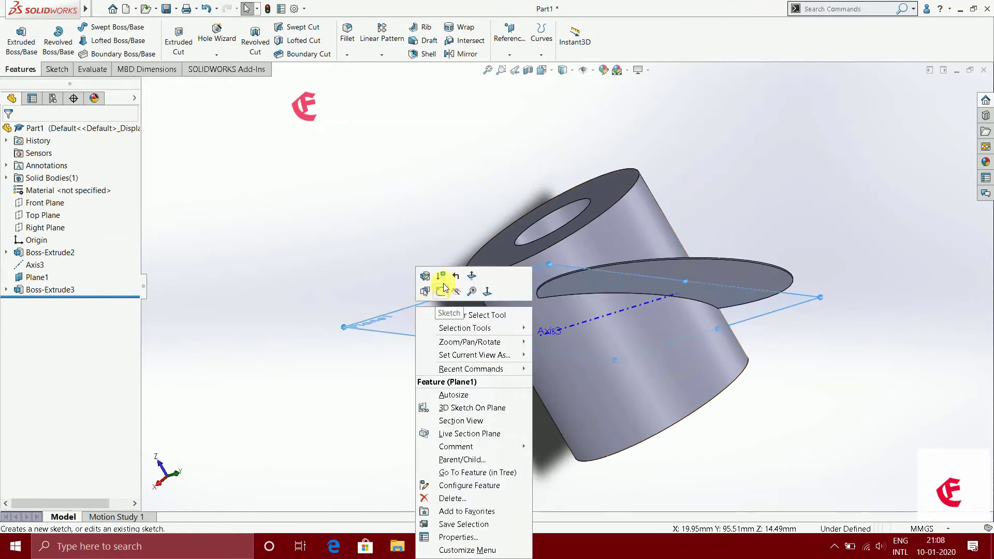
{"action": "middle_click_drag", "start_coordinate": [443, 280], "coordinate": [441, 201]}
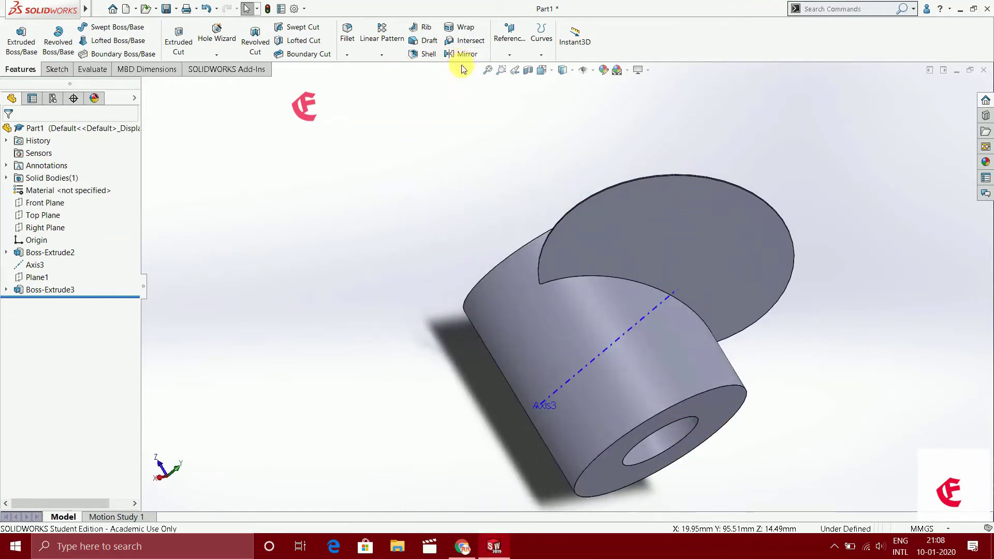
Step: Circular-pattern the blade about the cylinder's round face with 3 equally spaced instances over 360 degrees
{"action": "left_click", "coordinate": [652, 240]}
{"action": "left_click", "coordinate": [381, 54]}
{"action": "left_click", "coordinate": [393, 80]}
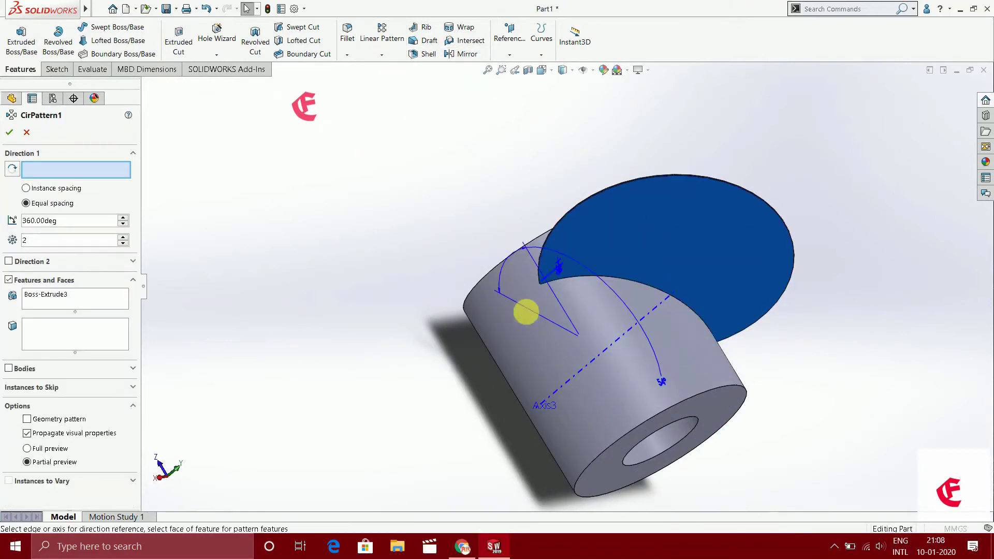
{"action": "left_click", "coordinate": [526, 311]}
{"action": "middle_click_drag", "start_coordinate": [428, 273], "coordinate": [488, 333]}
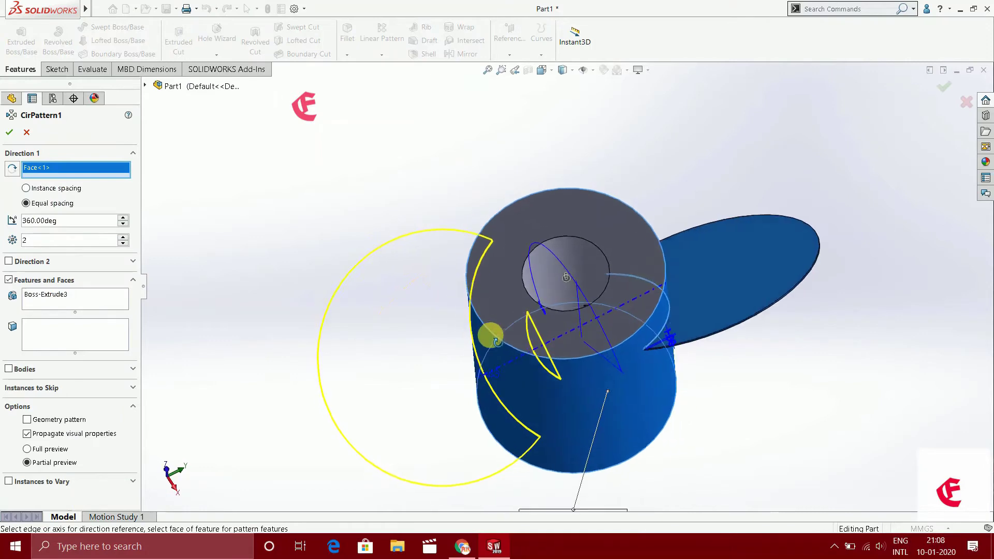
{"action": "left_click", "coordinate": [122, 237]}
{"action": "left_click", "coordinate": [9, 133]}
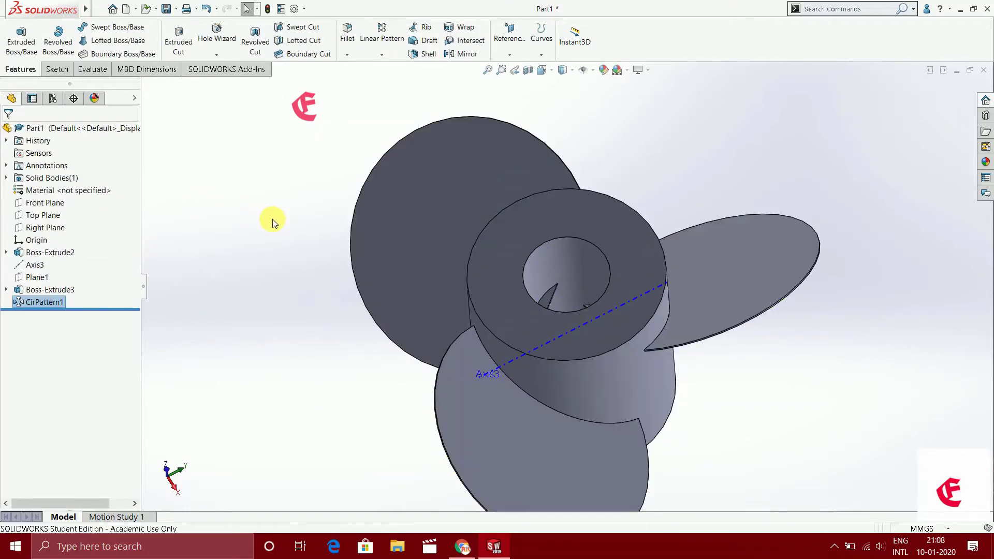
Step: Twist the whole propeller body by 77 degrees with the Flex feature's Twisting option
{"action": "middle_click_drag", "start_coordinate": [328, 270], "coordinate": [340, 336]}
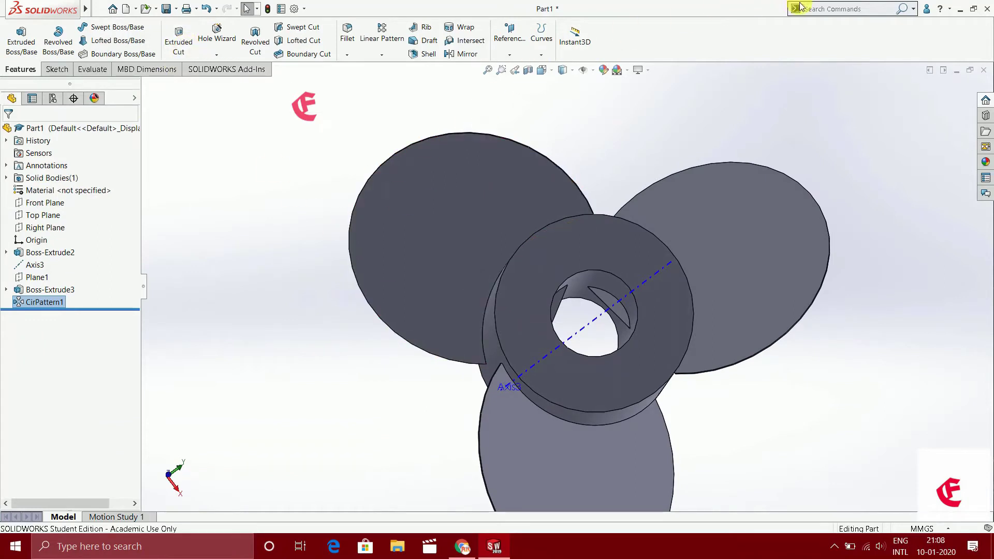
{"action": "type", "text": "fl"}
{"action": "left_click", "coordinate": [817, 33]}
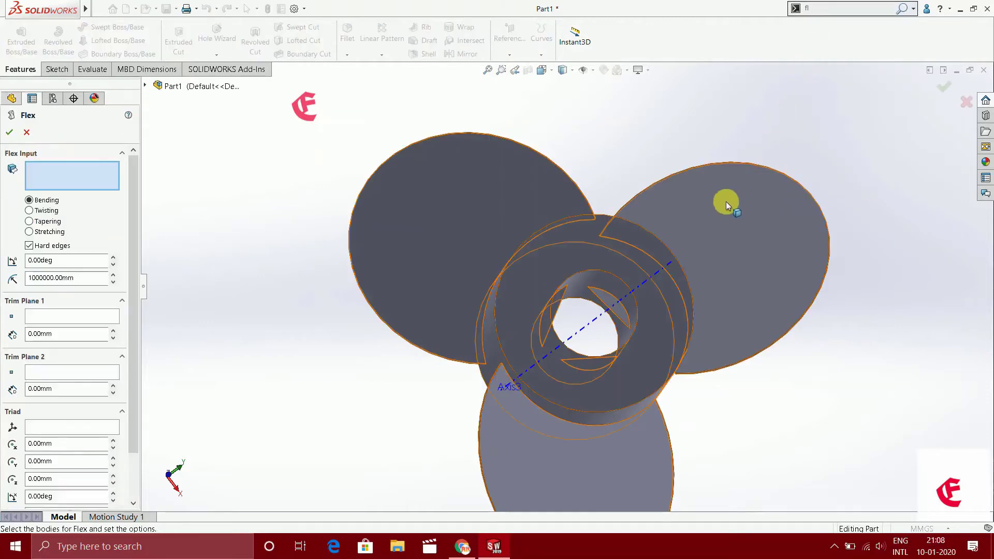
{"action": "left_click", "coordinate": [718, 240]}
{"action": "middle_click_drag", "start_coordinate": [718, 240], "coordinate": [526, 124]}
{"action": "left_click", "coordinate": [30, 210]}
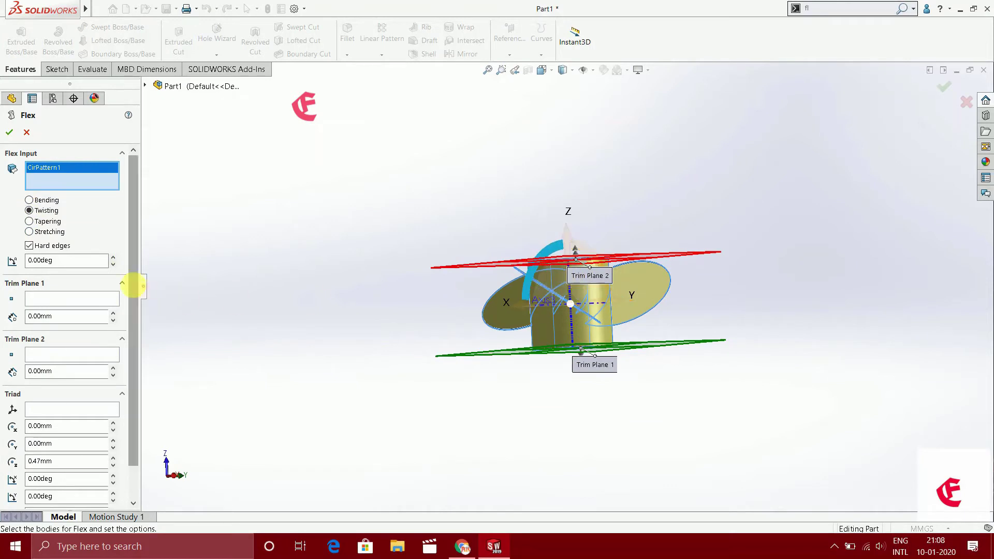
{"action": "left_click", "coordinate": [113, 258]}
{"action": "left_click", "coordinate": [113, 257]}
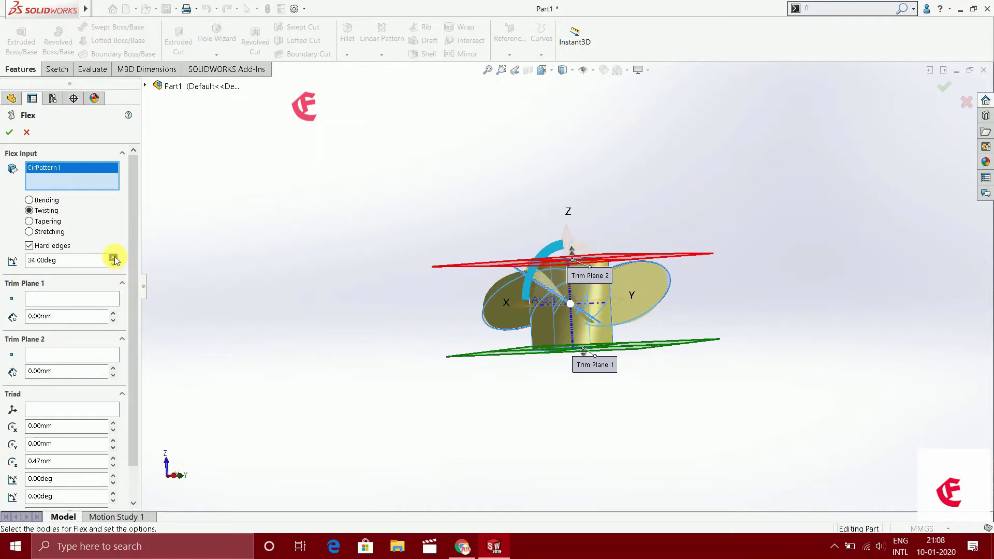
{"action": "left_click", "coordinate": [113, 258]}
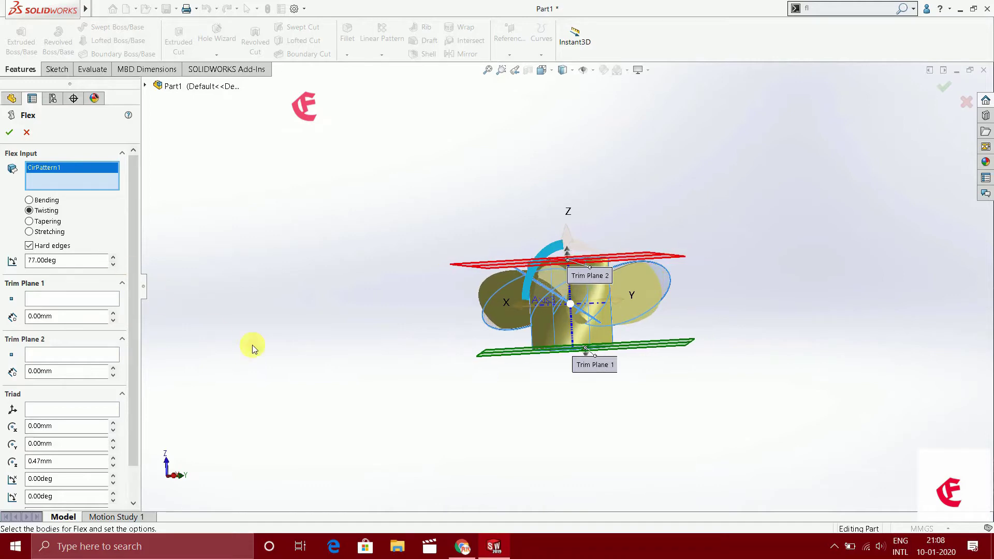
{"action": "middle_click_drag", "start_coordinate": [252, 348], "coordinate": [350, 350]}
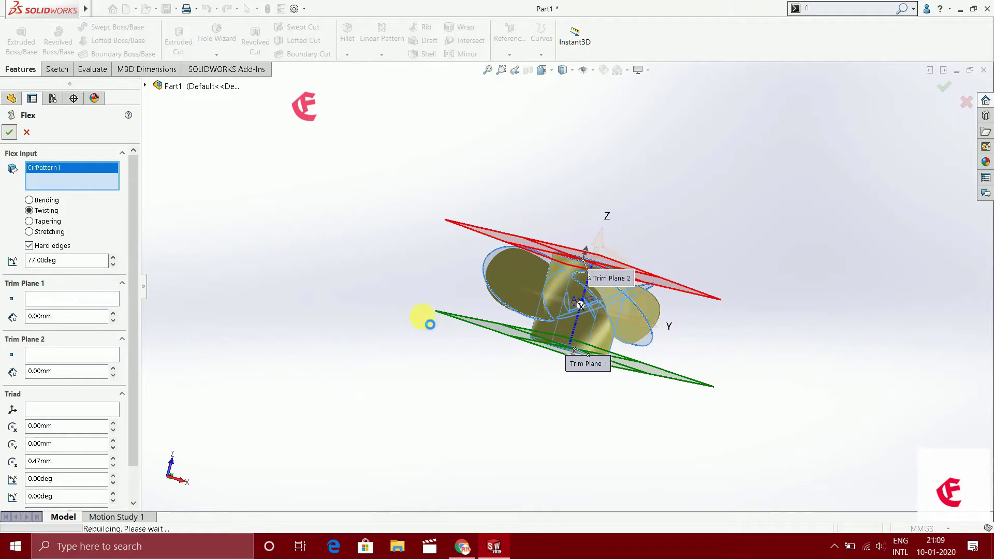
{"action": "middle_click_drag", "start_coordinate": [429, 318], "coordinate": [536, 379]}
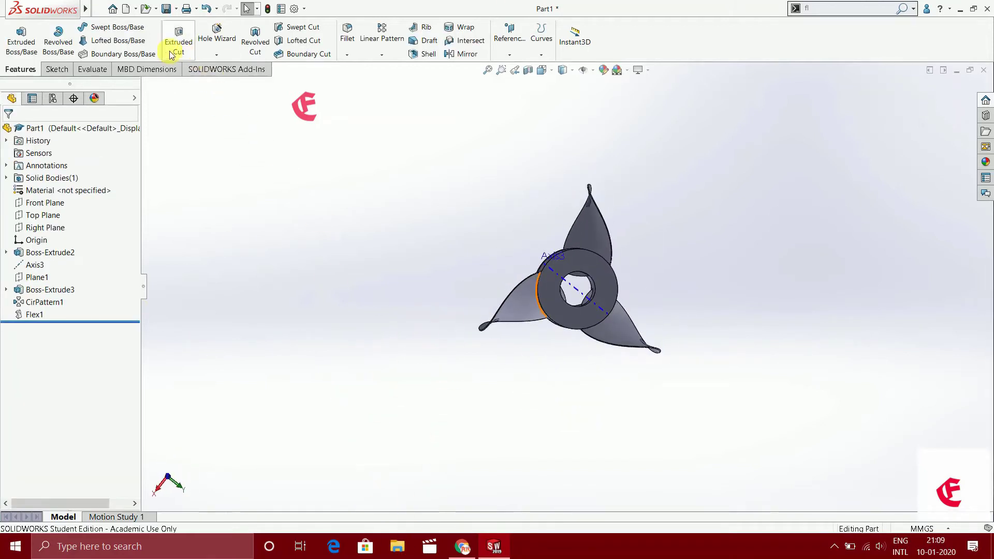
Step: Start a sketch on the hub's flat end face and convert the face's edges into sketch entities for the bore contour
{"action": "left_click", "coordinate": [54, 70]}
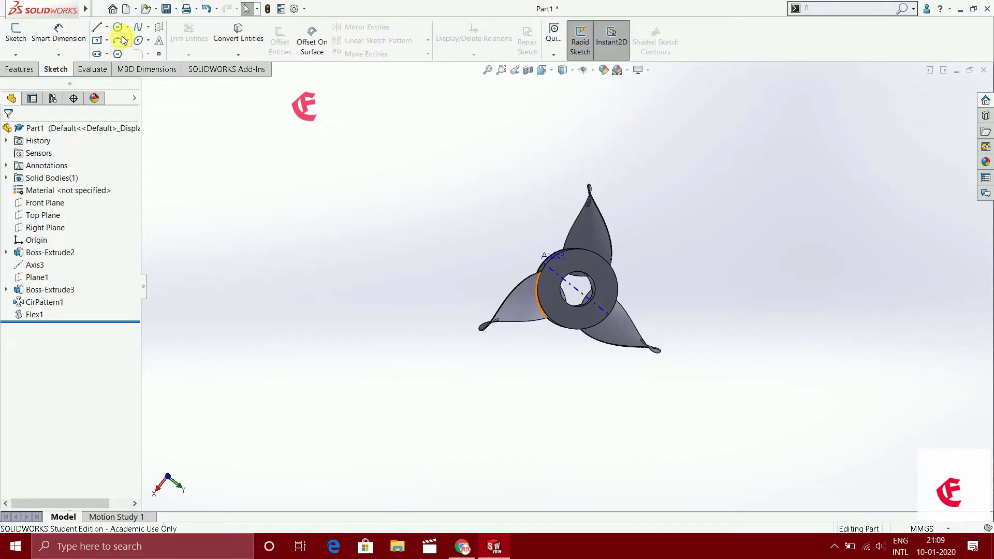
{"action": "right_click", "coordinate": [584, 265]}
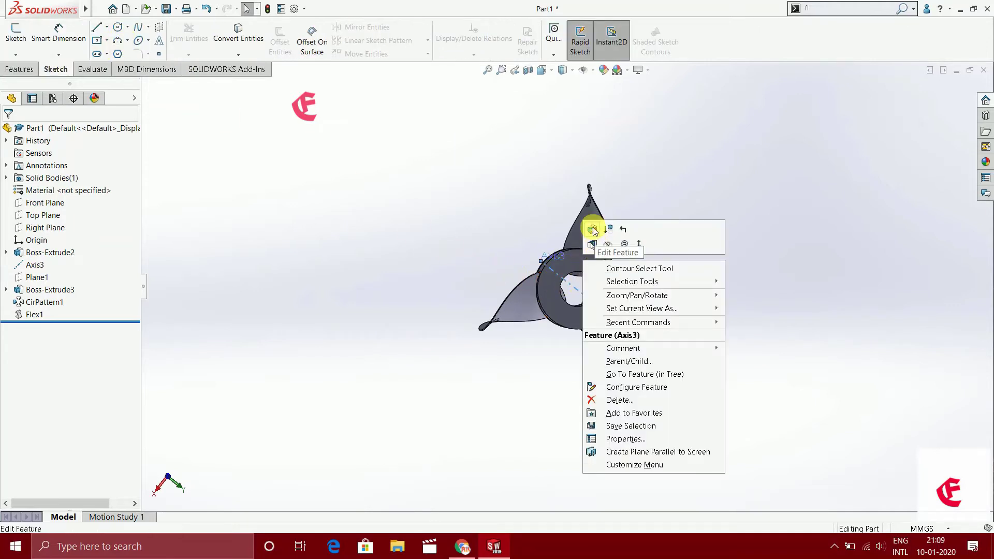
{"action": "left_click", "coordinate": [709, 194]}
{"action": "right_click", "coordinate": [574, 266]}
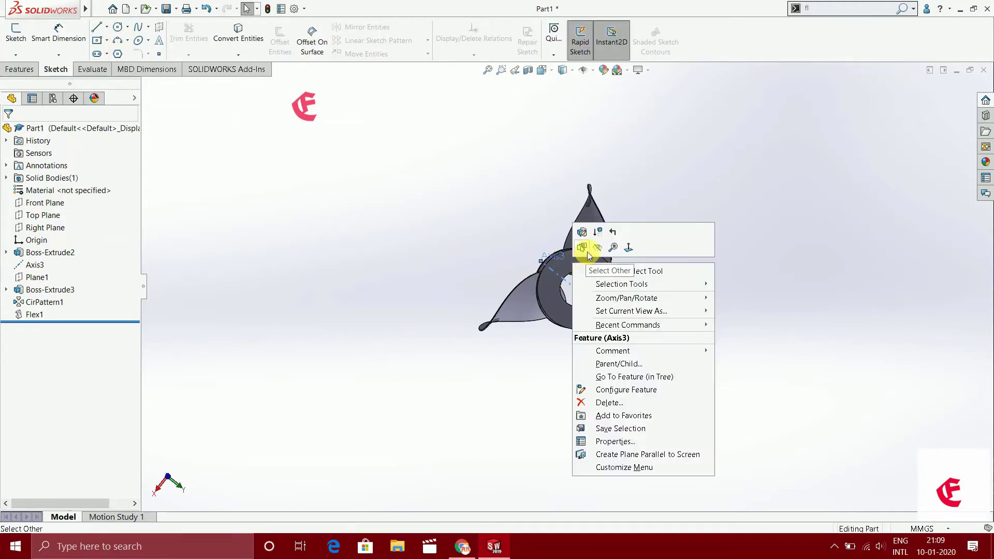
{"action": "left_click", "coordinate": [644, 277]}
{"action": "right_click", "coordinate": [609, 281]}
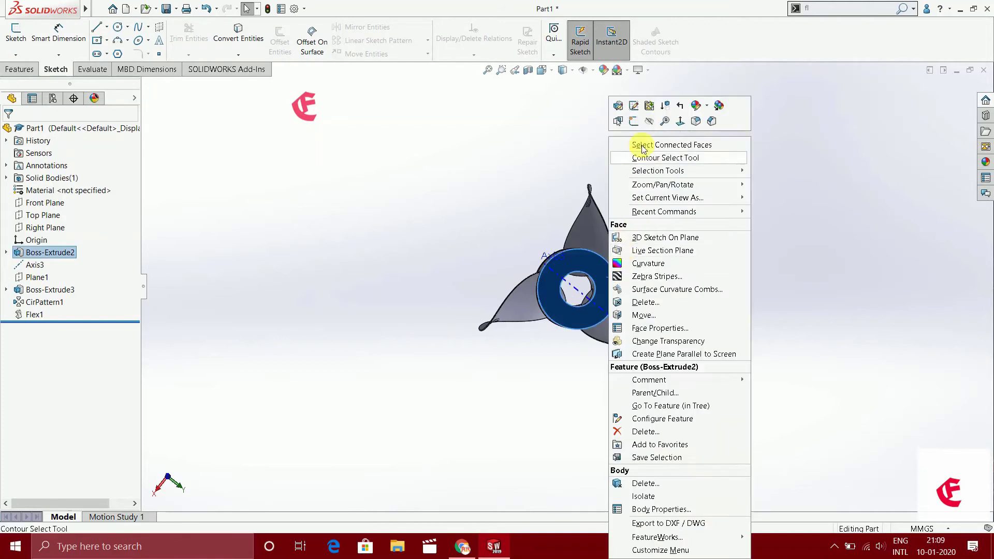
{"action": "left_click", "coordinate": [632, 122]}
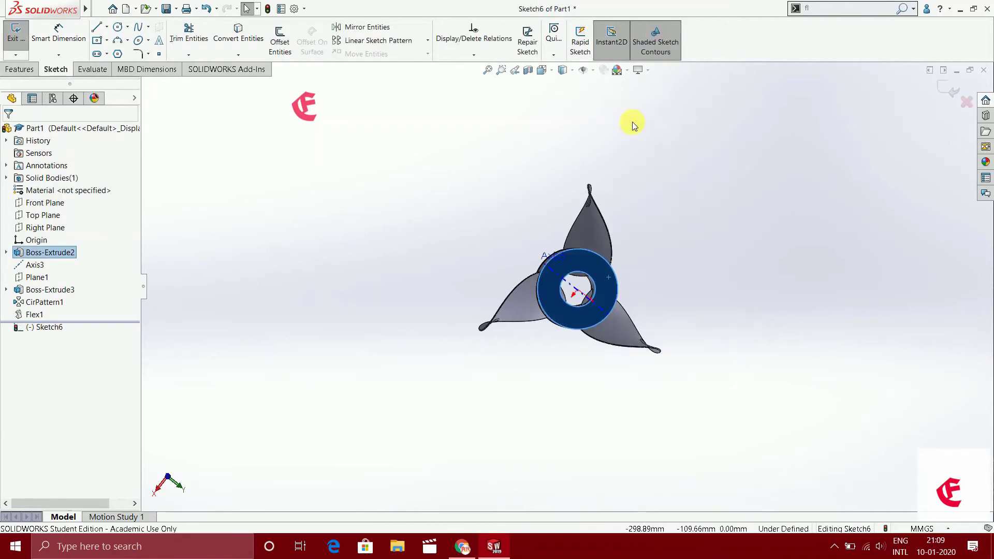
{"action": "left_click", "coordinate": [239, 39]}
{"action": "left_click", "coordinate": [584, 284]}
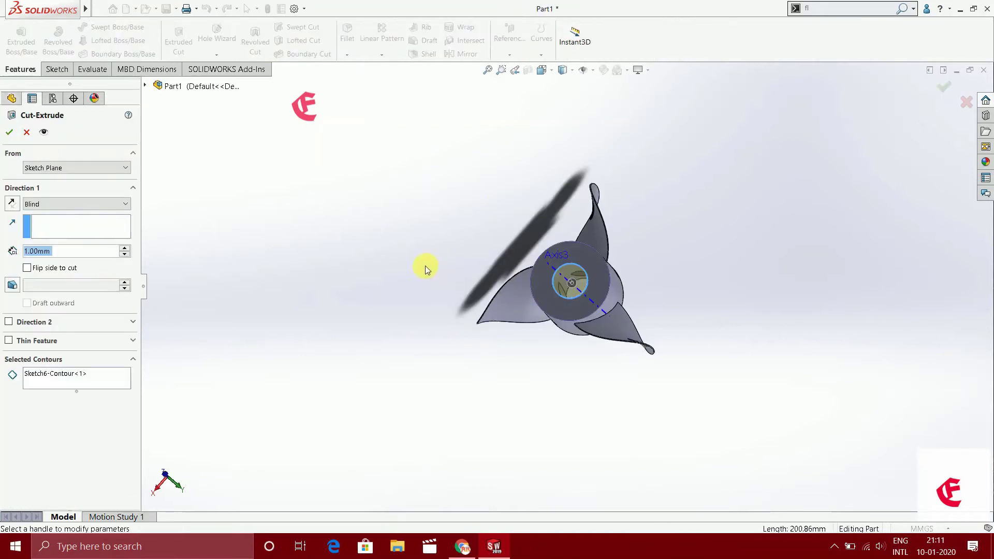
Step: Cut-extrude the bore contour through the hub with the Through All - Both end condition
{"action": "left_click", "coordinate": [60, 204]}
{"action": "left_click", "coordinate": [65, 234]}
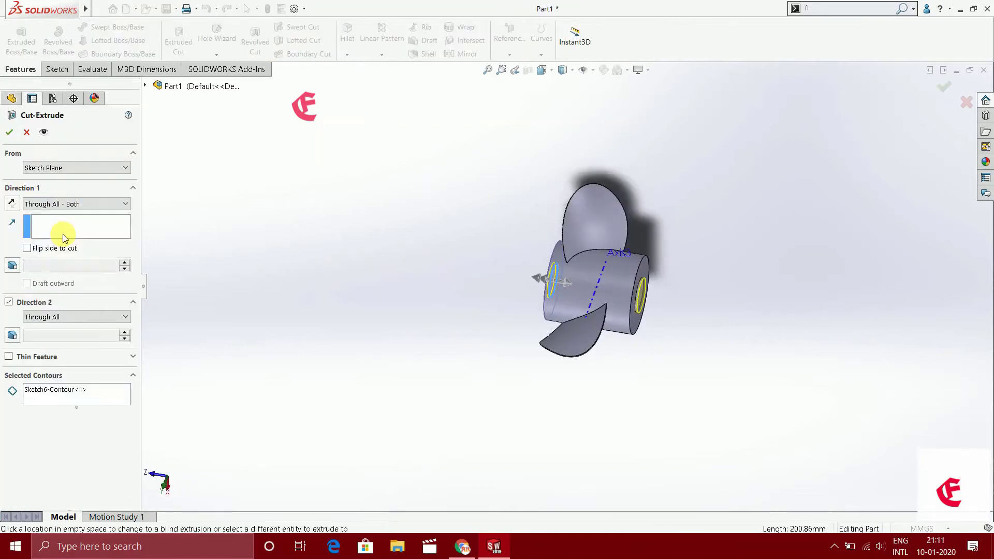
{"action": "left_click", "coordinate": [8, 132]}
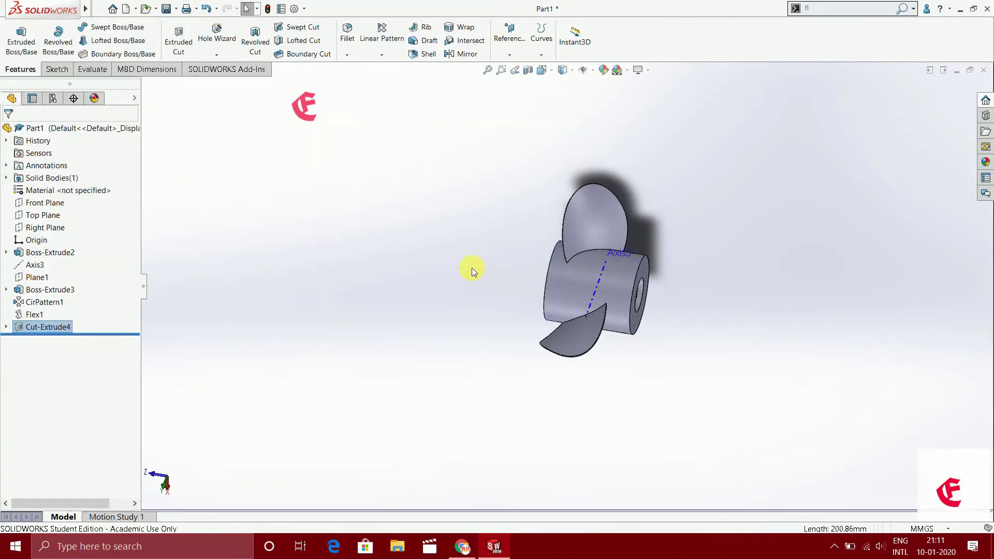
Step: Apply the candy apple red painted appearance to the original blade only
{"action": "middle_click_drag", "start_coordinate": [470, 270], "coordinate": [470, 310]}
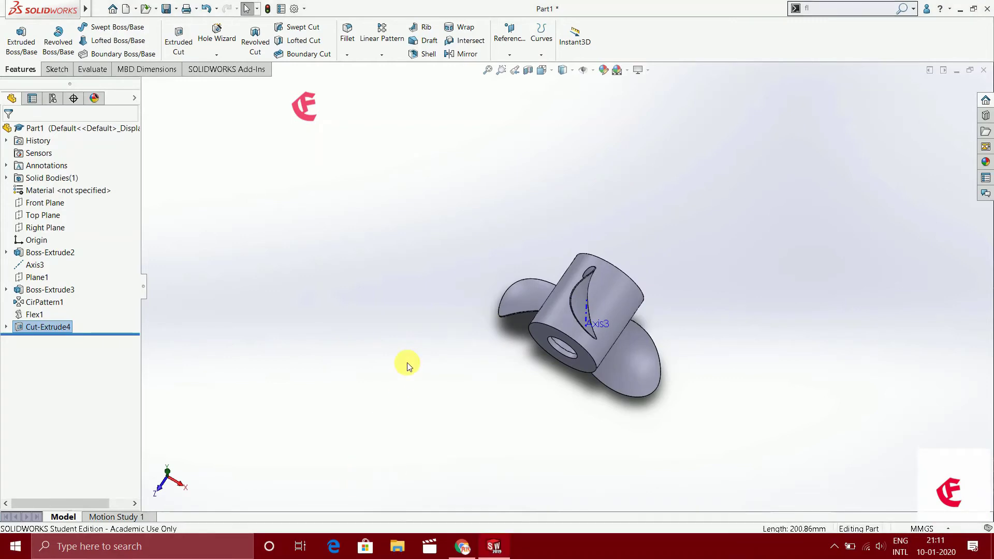
{"action": "middle_click_drag", "start_coordinate": [491, 346], "coordinate": [563, 326]}
{"action": "scroll", "coordinate": [569, 326], "scroll_direction": "up", "scroll_amount": 5}
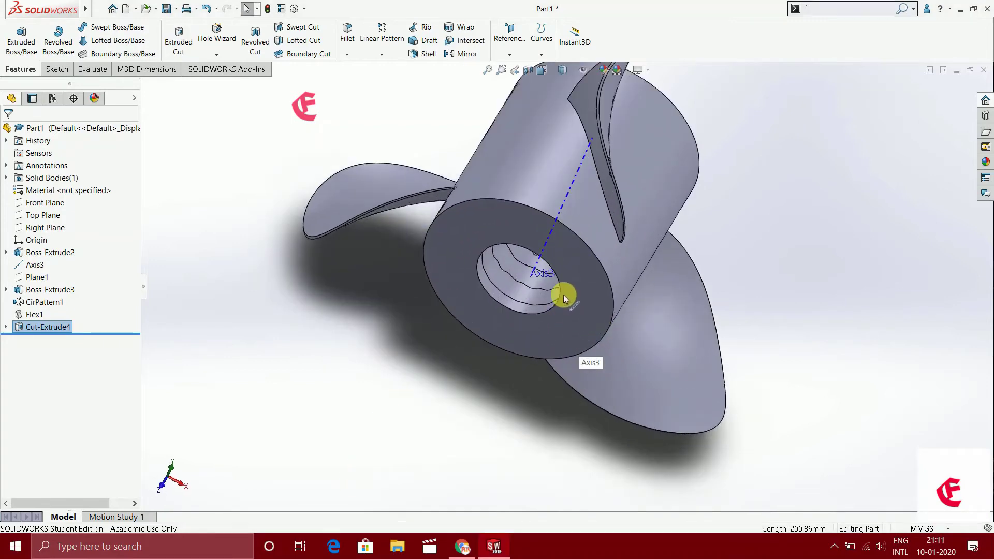
{"action": "middle_click_drag", "start_coordinate": [565, 288], "coordinate": [606, 217]}
{"action": "scroll", "coordinate": [606, 217], "scroll_direction": "up", "scroll_amount": 5}
{"action": "middle_click_drag", "start_coordinate": [687, 233], "coordinate": [725, 233]}
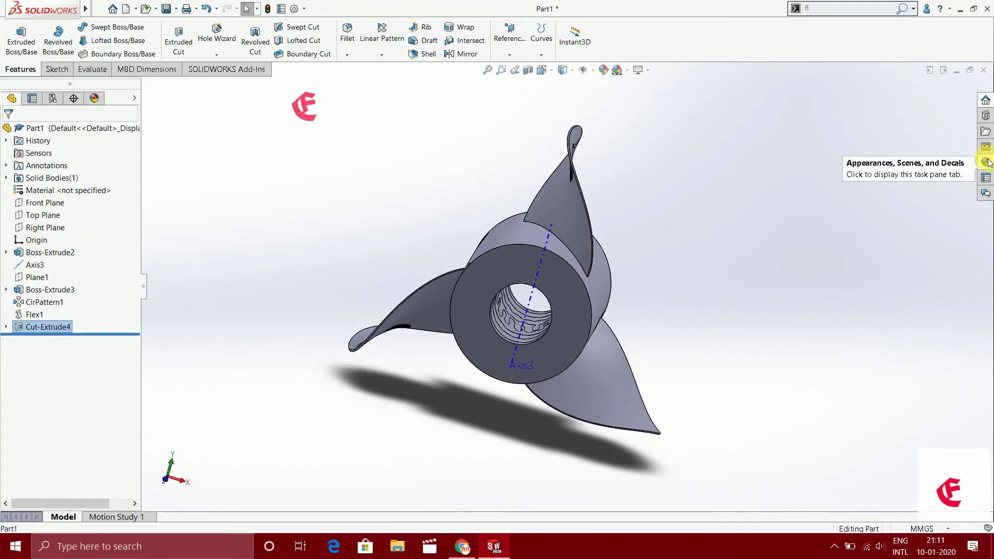
{"action": "left_click", "coordinate": [985, 162]}
{"action": "left_click", "coordinate": [824, 102]}
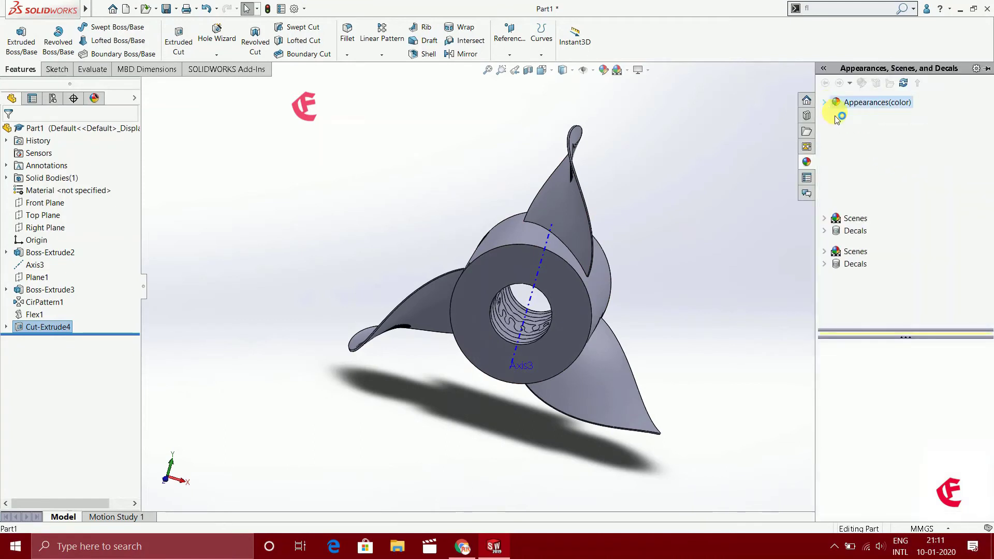
{"action": "left_click", "coordinate": [868, 378]}
{"action": "left_click", "coordinate": [861, 164]}
{"action": "left_click", "coordinate": [864, 153]}
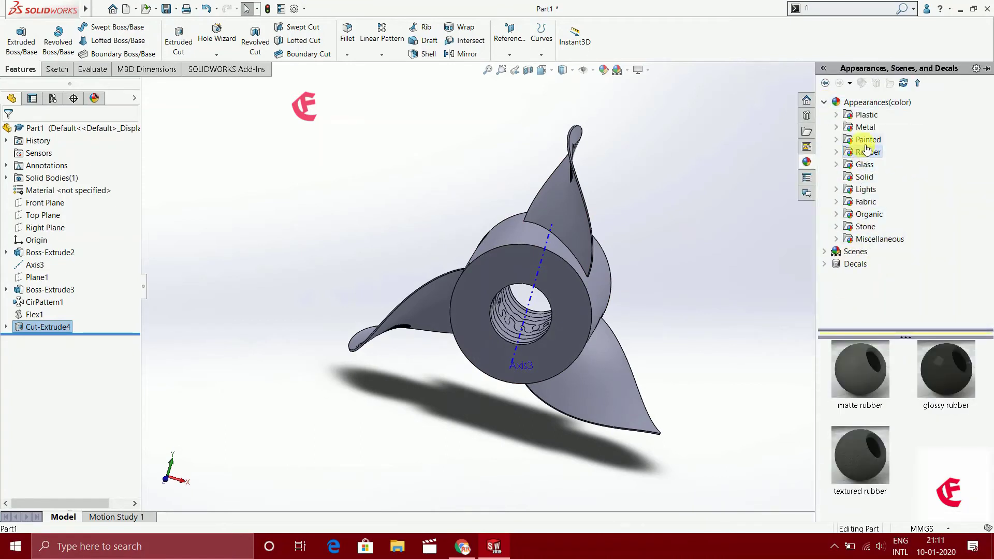
{"action": "left_click", "coordinate": [868, 142]}
{"action": "left_click_drag", "start_coordinate": [869, 388], "coordinate": [576, 193]}
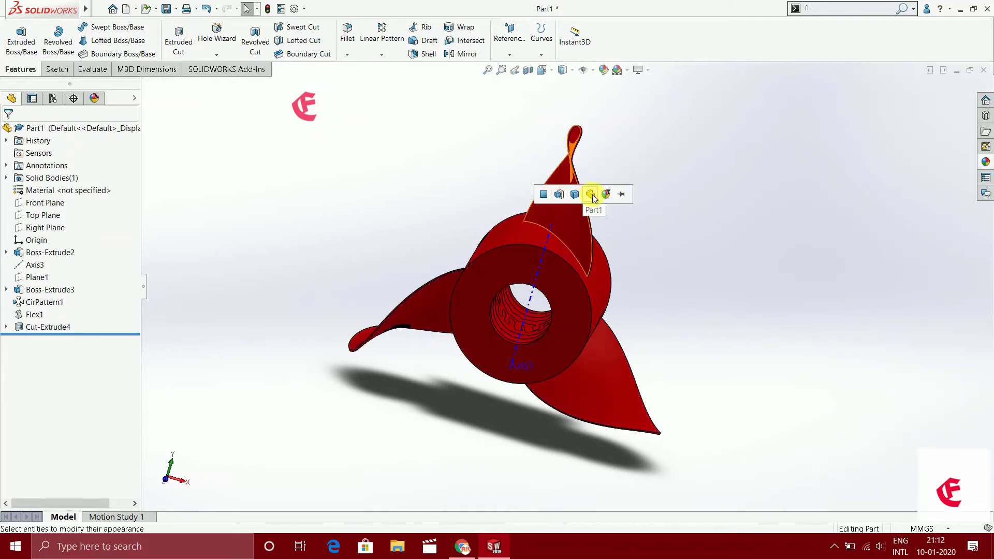
{"action": "left_click", "coordinate": [574, 194]}
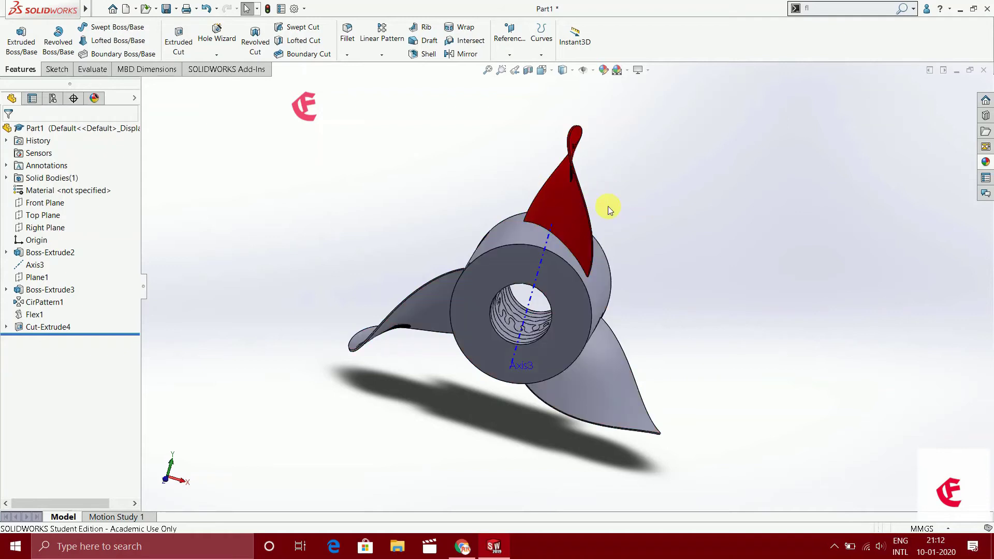
Step: Apply a grey metal appearance to the hub's extrude feature
{"action": "left_click", "coordinate": [985, 163]}
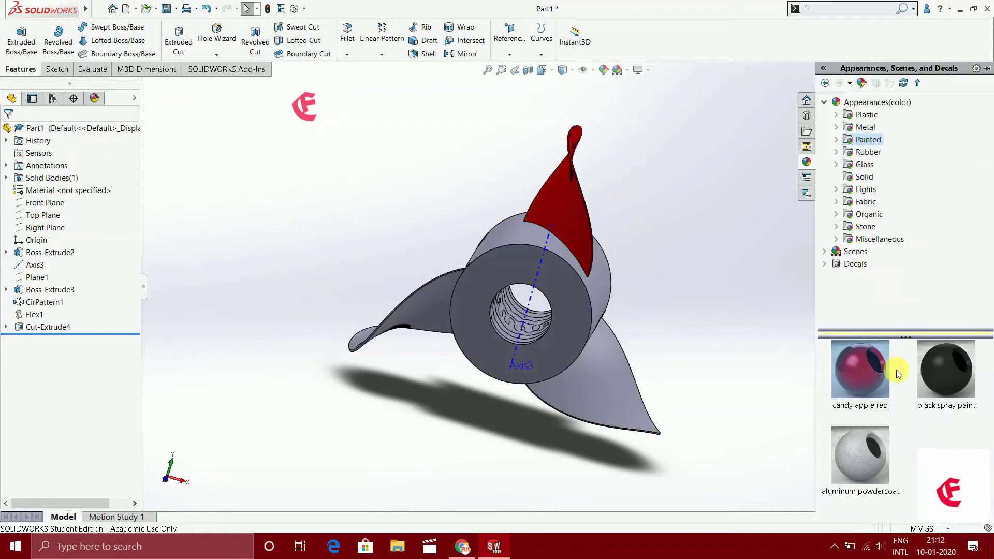
{"action": "left_click", "coordinate": [852, 165]}
{"action": "left_click", "coordinate": [867, 128]}
{"action": "left_click_drag", "start_coordinate": [913, 352], "coordinate": [593, 316]}
{"action": "left_click", "coordinate": [592, 310]}
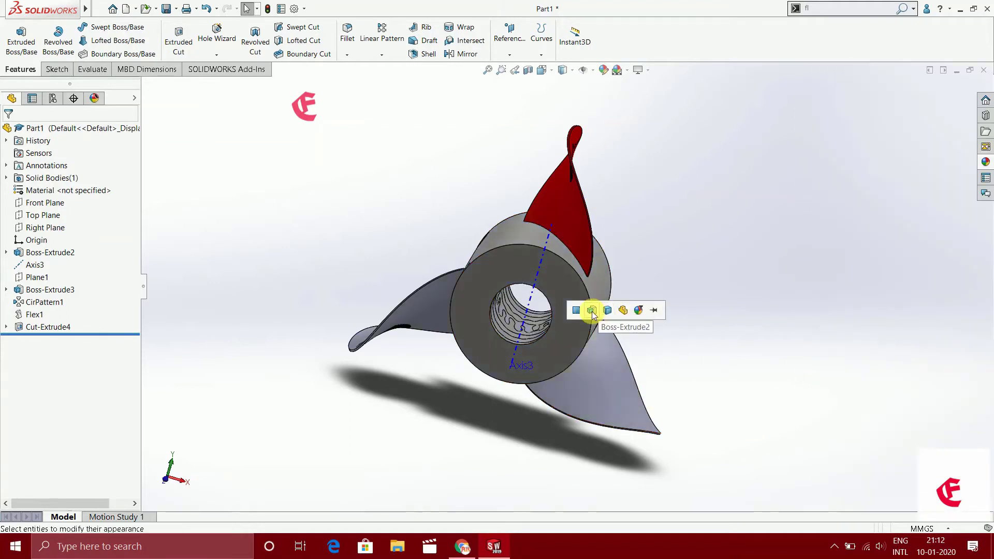
Step: Apply a gold-coloured metal appearance to the circular pattern feature, covering the two copied blades
{"action": "left_click", "coordinate": [985, 163]}
{"action": "scroll", "coordinate": [859, 455], "scroll_direction": "down", "scroll_amount": 2}
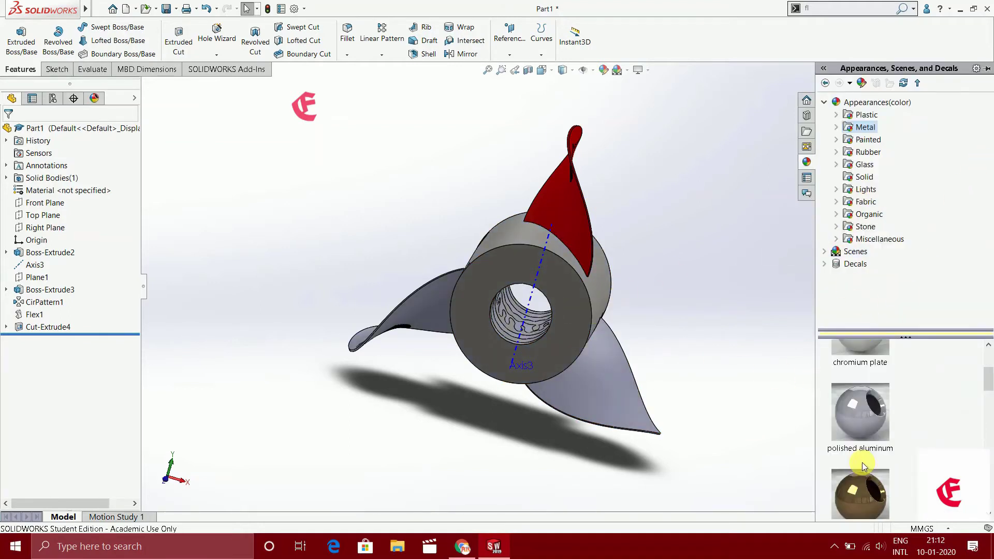
{"action": "left_click_drag", "start_coordinate": [860, 446], "coordinate": [652, 396]}
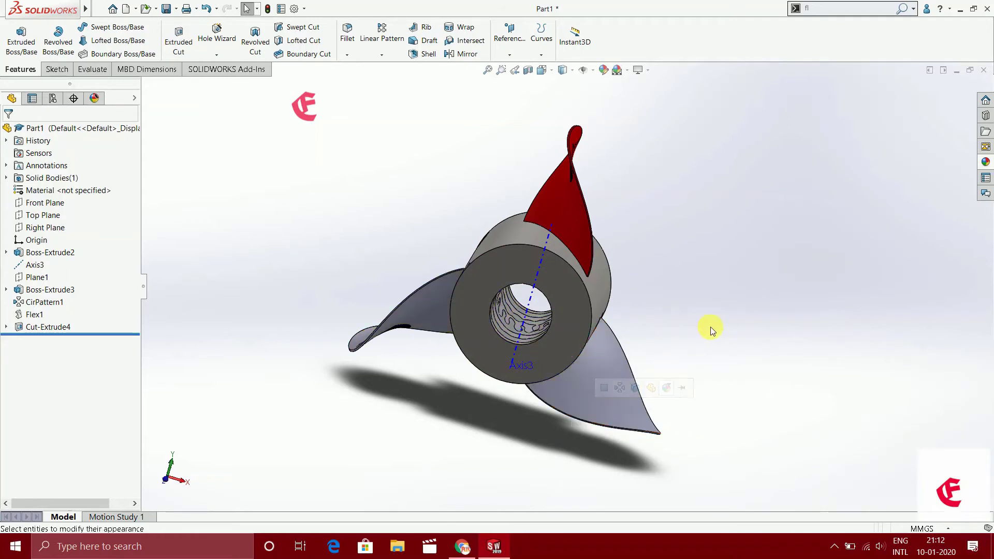
{"action": "left_click", "coordinate": [619, 388]}
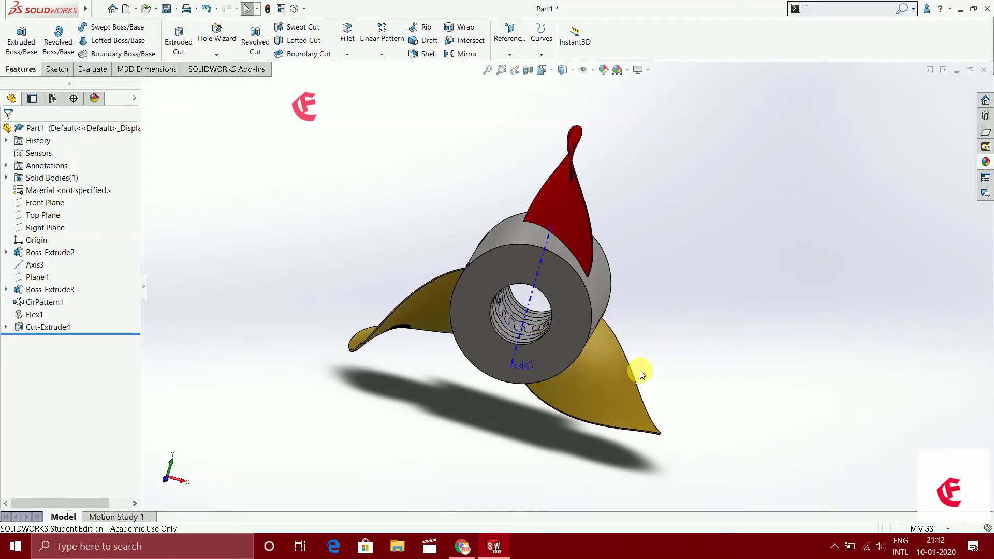
Step: Apply the polished copper metal appearance to the hub
{"action": "left_click", "coordinate": [984, 162]}
{"action": "scroll", "coordinate": [872, 459], "scroll_direction": "down", "scroll_amount": 3}
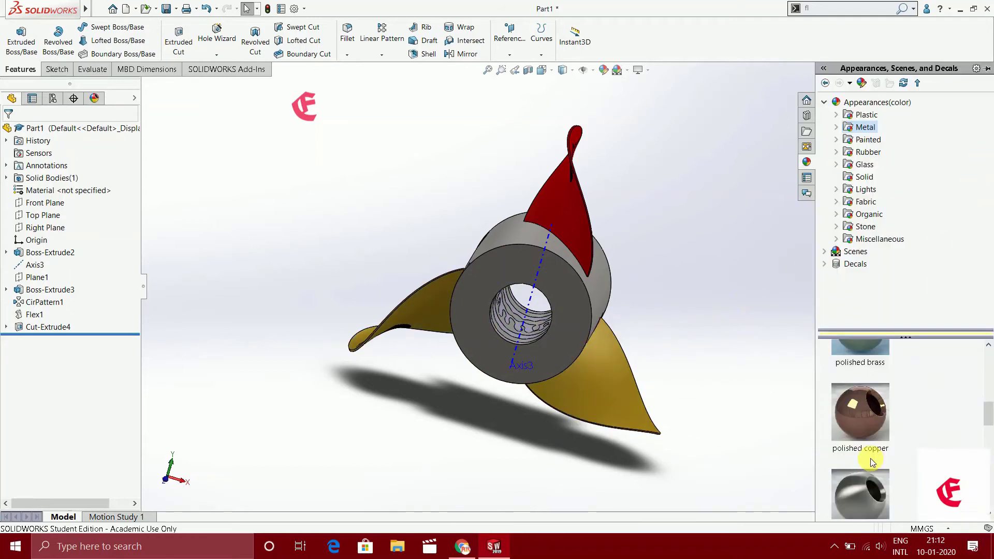
{"action": "left_click_drag", "start_coordinate": [850, 406], "coordinate": [595, 290]}
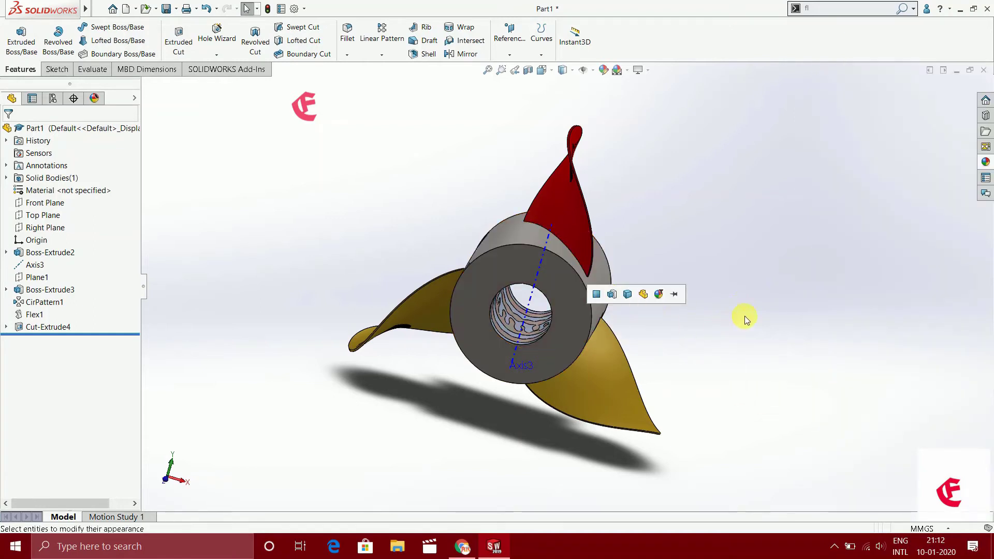
{"action": "middle_click_drag", "start_coordinate": [743, 317], "coordinate": [616, 309]}
{"action": "left_click", "coordinate": [985, 163]}
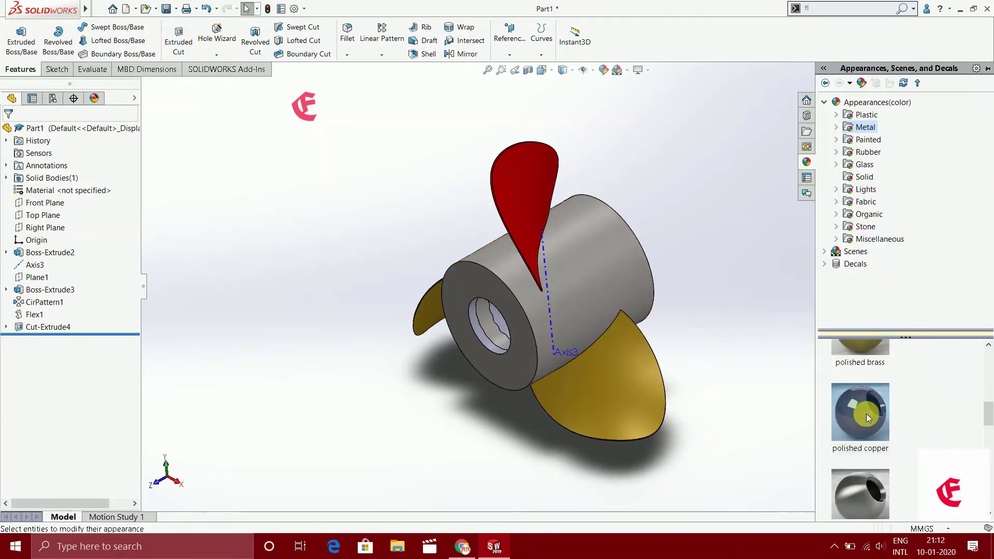
{"action": "left_click_drag", "start_coordinate": [864, 404], "coordinate": [599, 265]}
{"action": "left_click", "coordinate": [599, 264]}
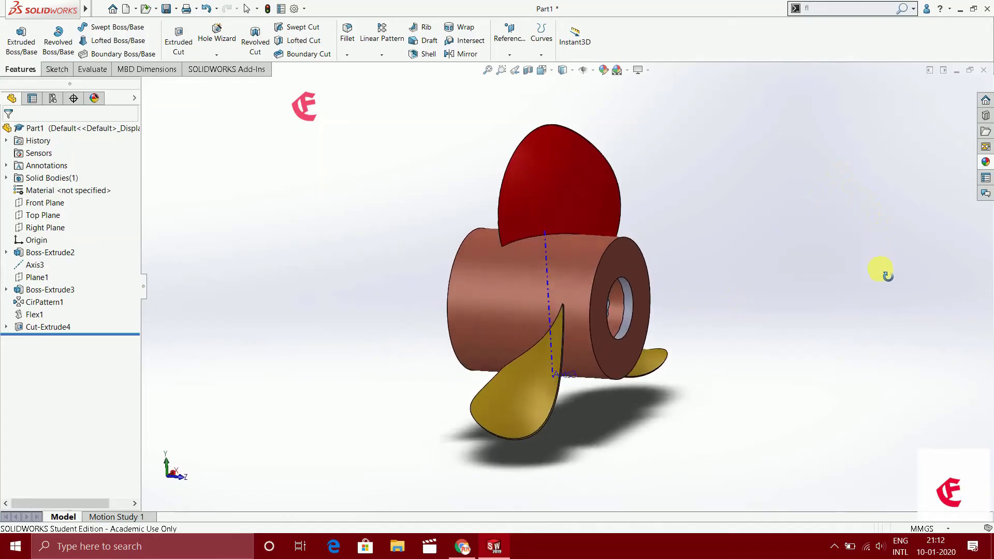
{"action": "middle_click_drag", "start_coordinate": [880, 268], "coordinate": [602, 310]}
{"action": "left_click", "coordinate": [61, 70]}
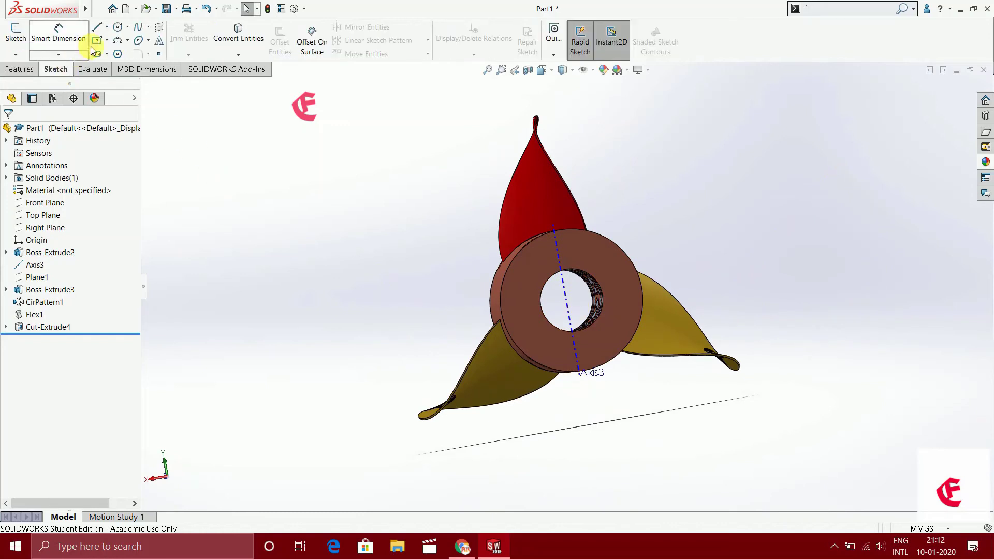
{"action": "left_click", "coordinate": [158, 46]}
{"action": "middle_click_drag", "start_coordinate": [532, 272], "coordinate": [465, 342]}
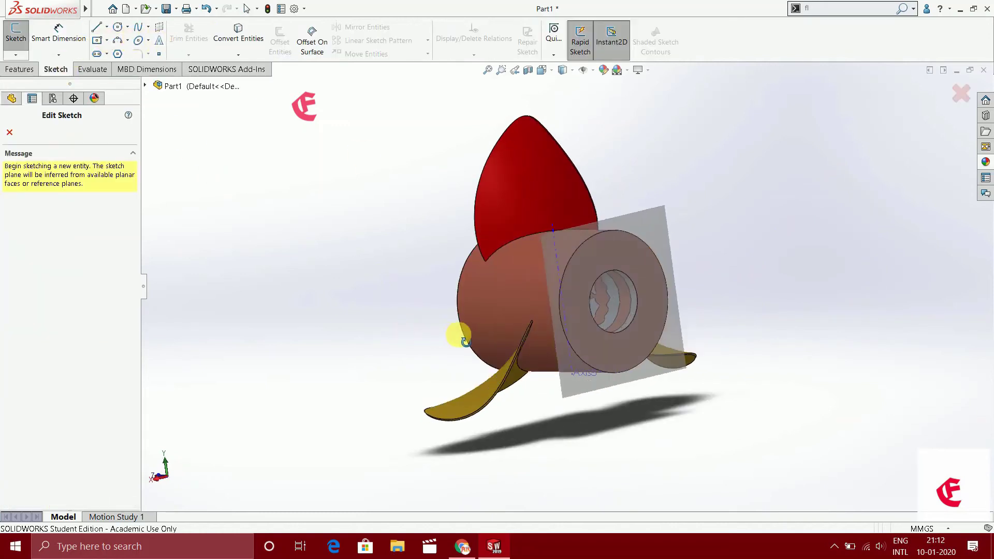
{"action": "key", "text": "ctrl+4"}
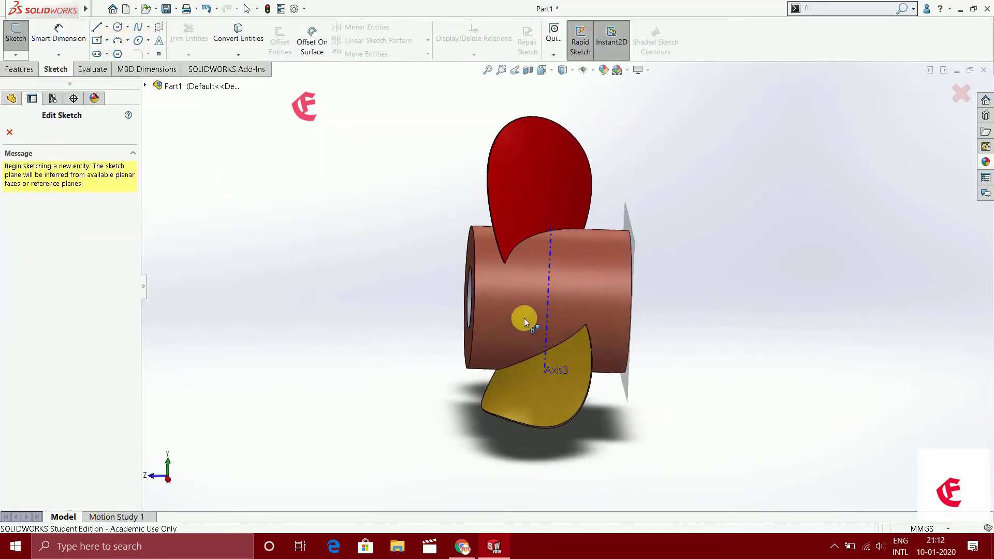
{"action": "left_click", "coordinate": [10, 130]}
{"action": "left_click", "coordinate": [572, 283]}
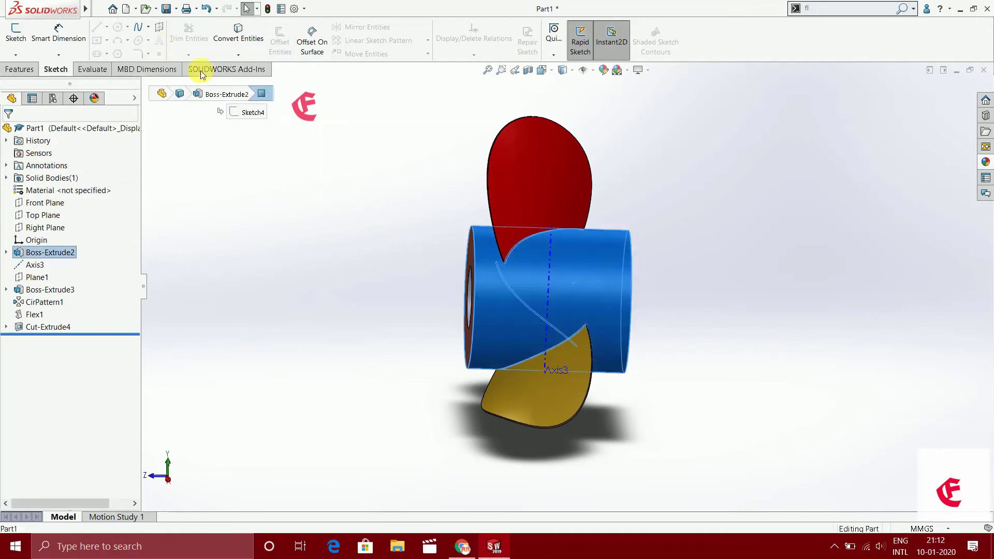
{"action": "left_click", "coordinate": [869, 186]}
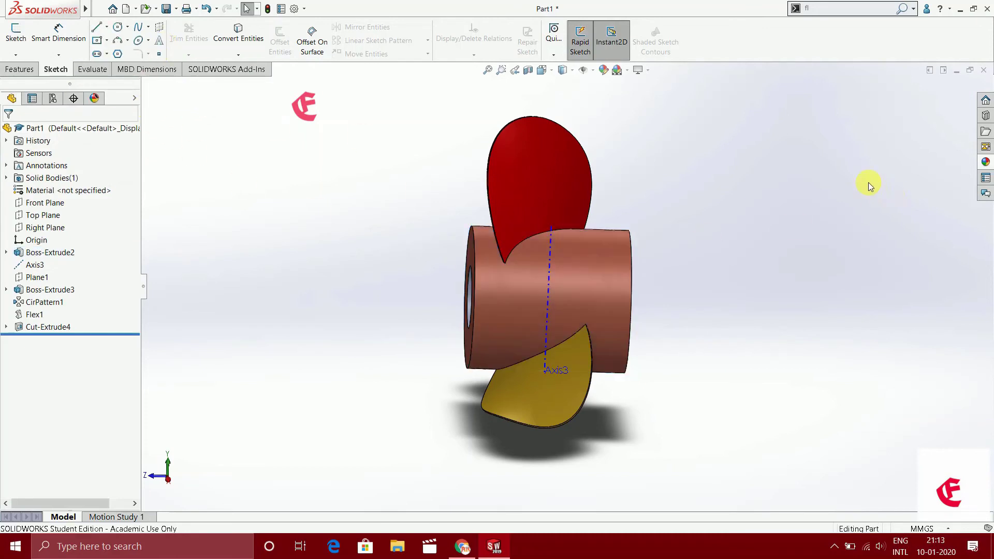
Step: Create a sketch on the Right Plane containing the sketch text "JAAT VEER PRO"
{"action": "left_click", "coordinate": [50, 238]}
{"action": "left_click", "coordinate": [59, 218]}
{"action": "left_click", "coordinate": [154, 46]}
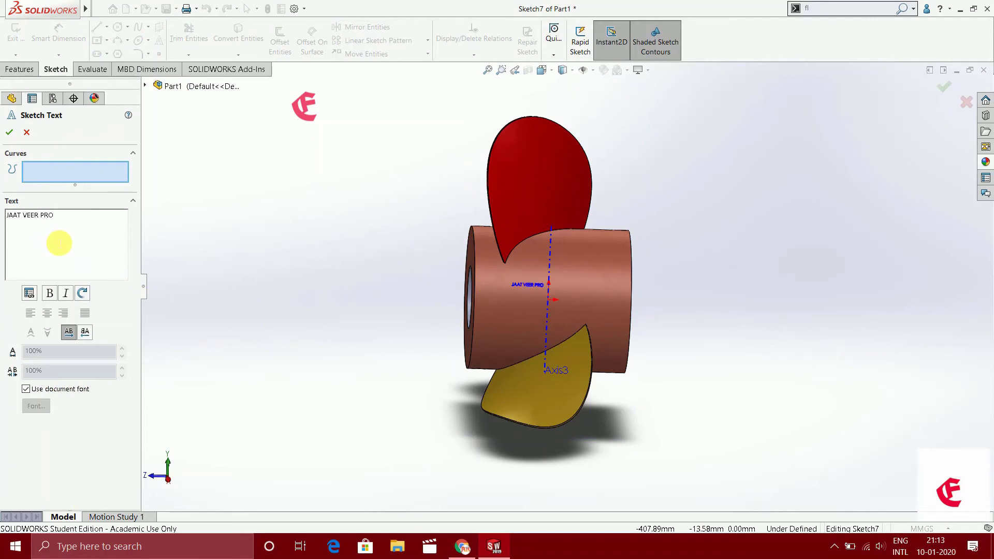
Step: Override the document font for the sketch text, enlarging it with a Century Gothic Regular height set in points
{"action": "left_click", "coordinate": [26, 389]}
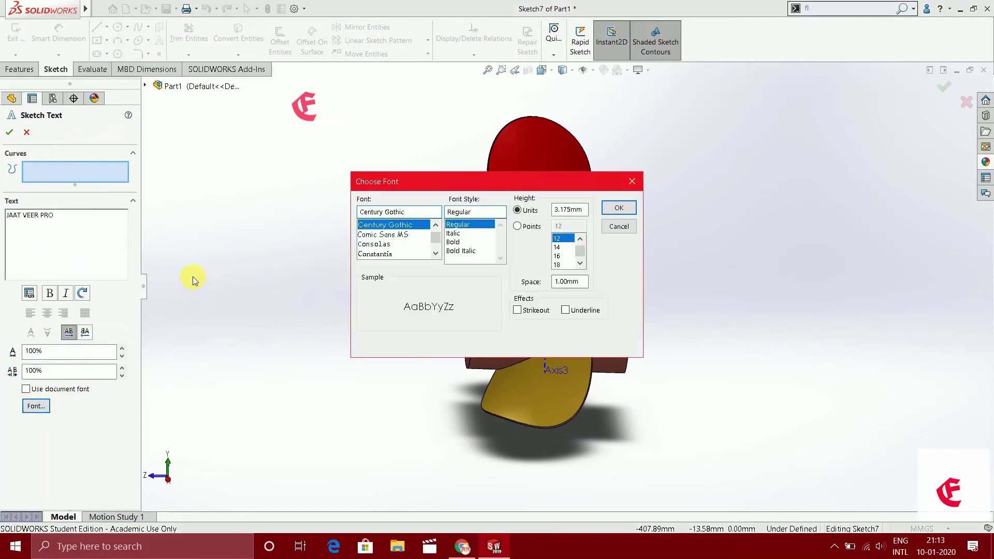
{"action": "left_click", "coordinate": [518, 227]}
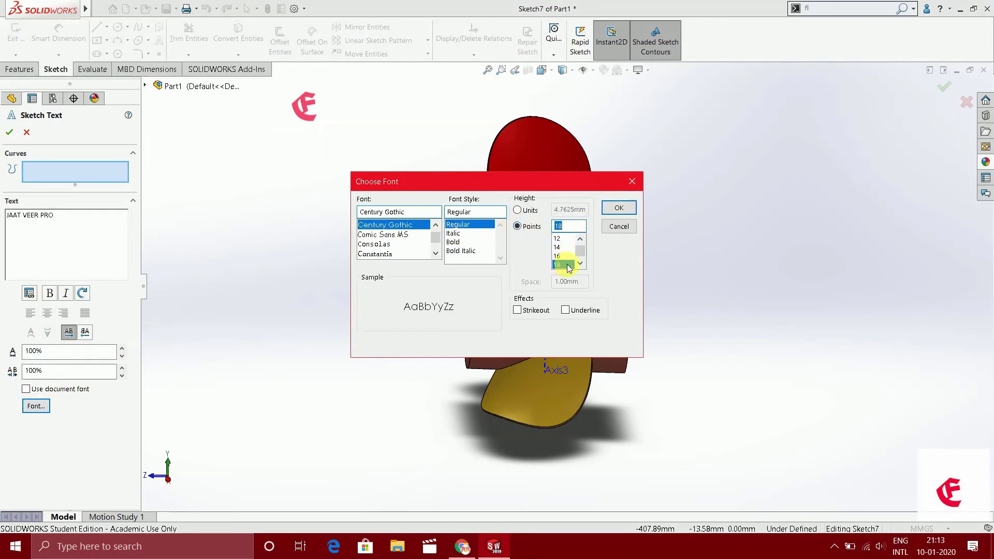
{"action": "left_click_drag", "start_coordinate": [583, 178], "coordinate": [813, 287]}
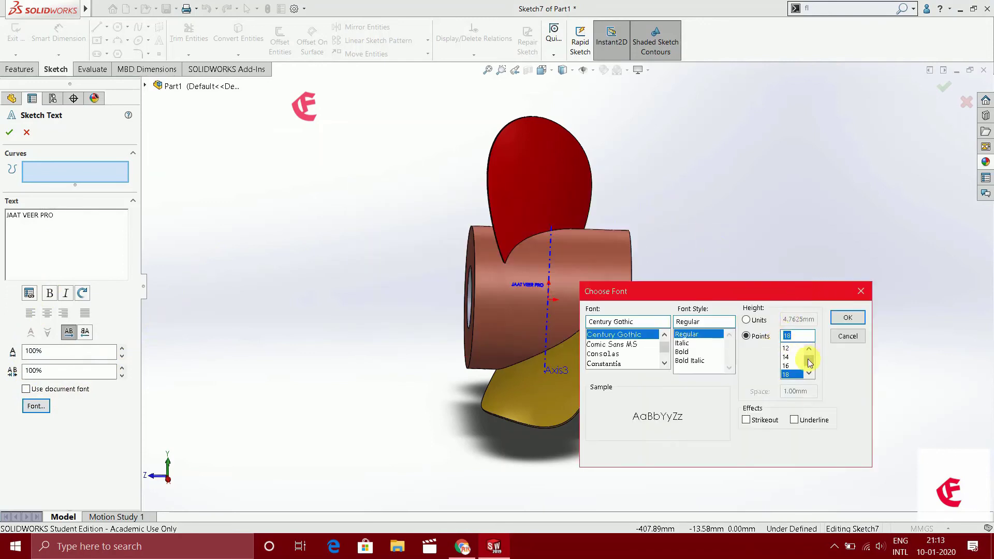
{"action": "left_click", "coordinate": [847, 317]}
{"action": "left_click", "coordinate": [8, 134]}
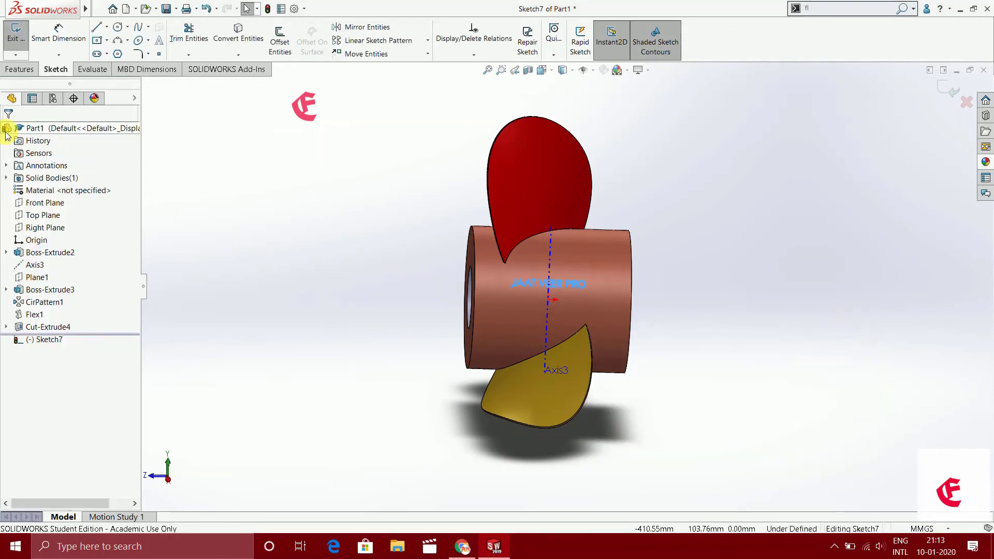
Step: Extrude the text sketch as a blind boss 71 mm deep, merged with the hub
{"action": "left_click", "coordinate": [20, 68]}
{"action": "left_click", "coordinate": [542, 302]}
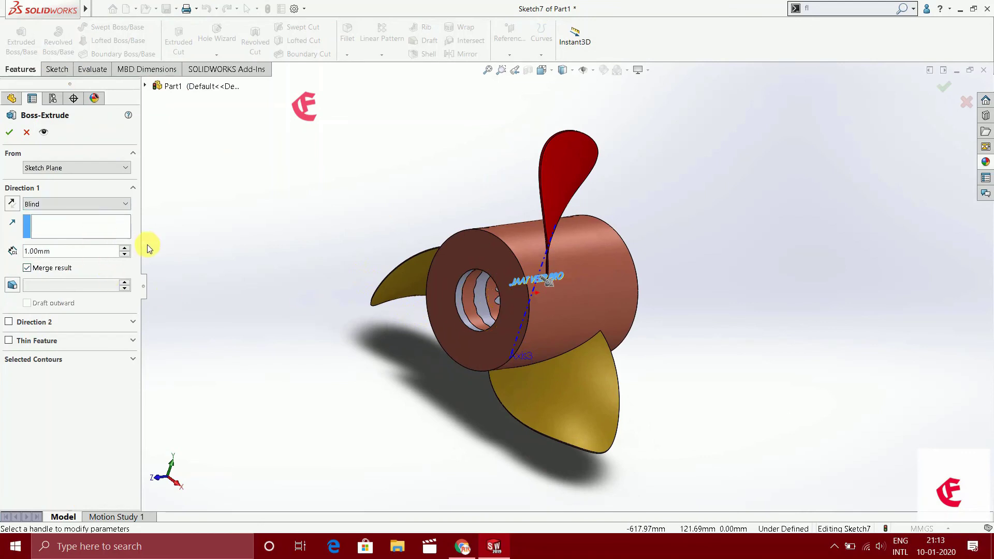
{"action": "left_click", "coordinate": [124, 248]}
{"action": "left_click", "coordinate": [125, 248]}
{"action": "left_click", "coordinate": [124, 248]}
{"action": "left_click", "coordinate": [124, 248]}
{"action": "left_click", "coordinate": [124, 248]}
{"action": "left_click", "coordinate": [124, 249]}
{"action": "left_click", "coordinate": [124, 249]}
{"action": "left_click", "coordinate": [9, 132]}
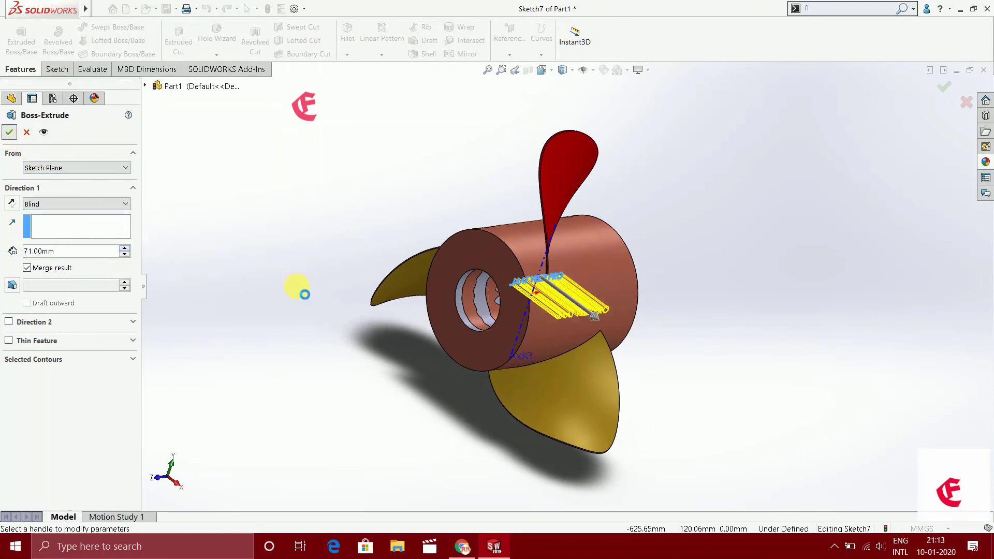
Step: Edit the text extrusion and set its blind depth to 131 mm
{"action": "middle_click_drag", "start_coordinate": [355, 333], "coordinate": [198, 294]}
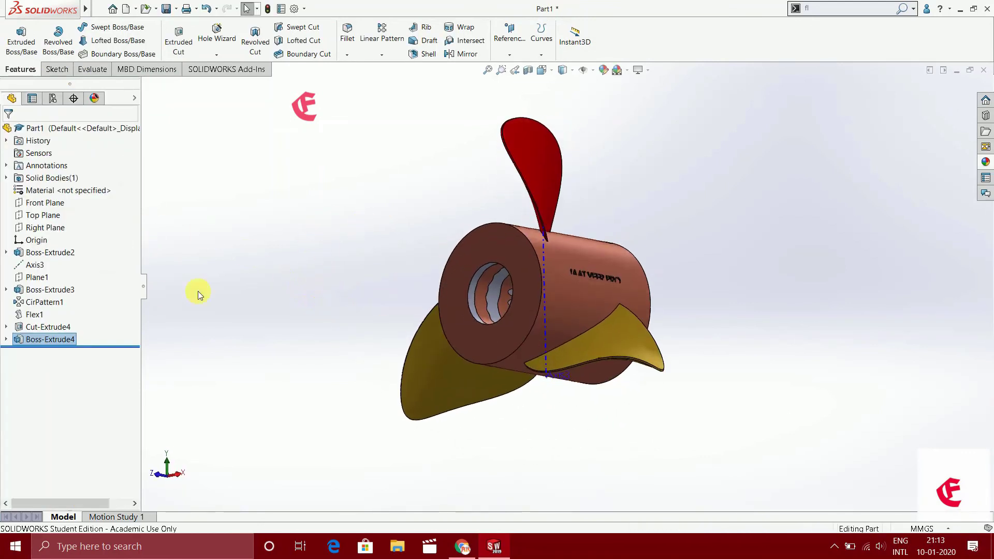
{"action": "right_click", "coordinate": [37, 345]}
{"action": "left_click", "coordinate": [45, 265]}
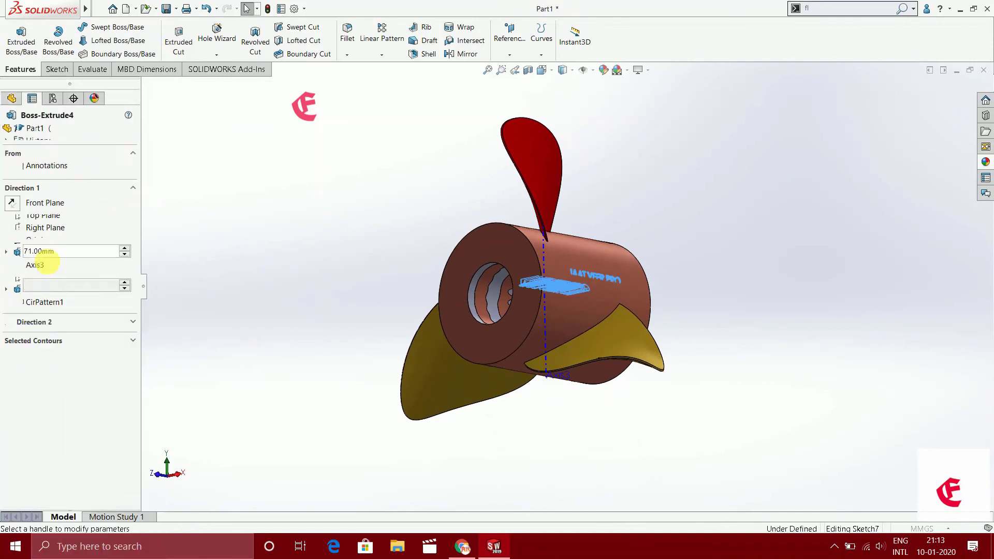
{"action": "left_click", "coordinate": [125, 248]}
{"action": "left_click", "coordinate": [124, 248]}
{"action": "left_click", "coordinate": [124, 248]}
{"action": "left_click", "coordinate": [124, 248]}
{"action": "left_click", "coordinate": [125, 247]}
{"action": "left_click", "coordinate": [125, 248]}
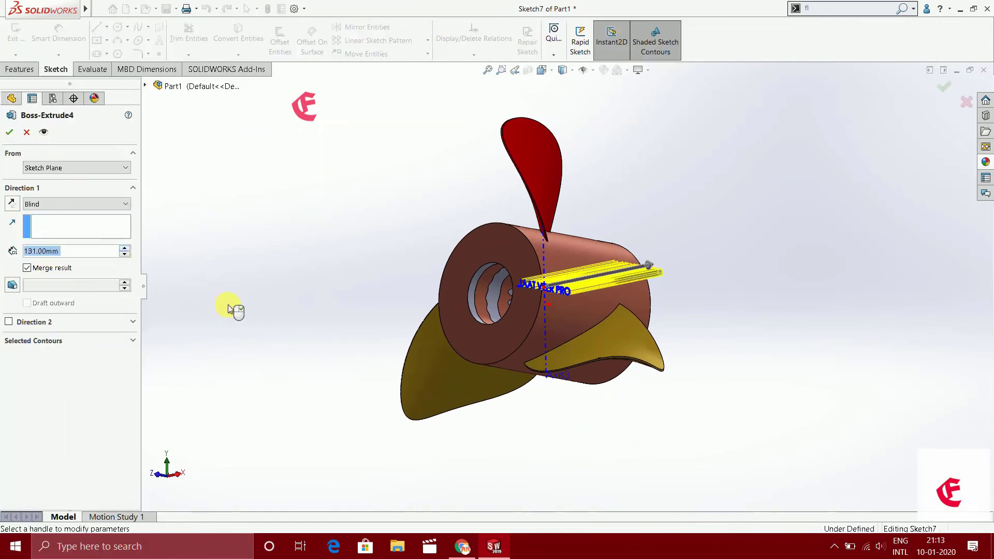
{"action": "middle_click_drag", "start_coordinate": [230, 309], "coordinate": [885, 258]}
{"action": "left_click", "coordinate": [11, 133]}
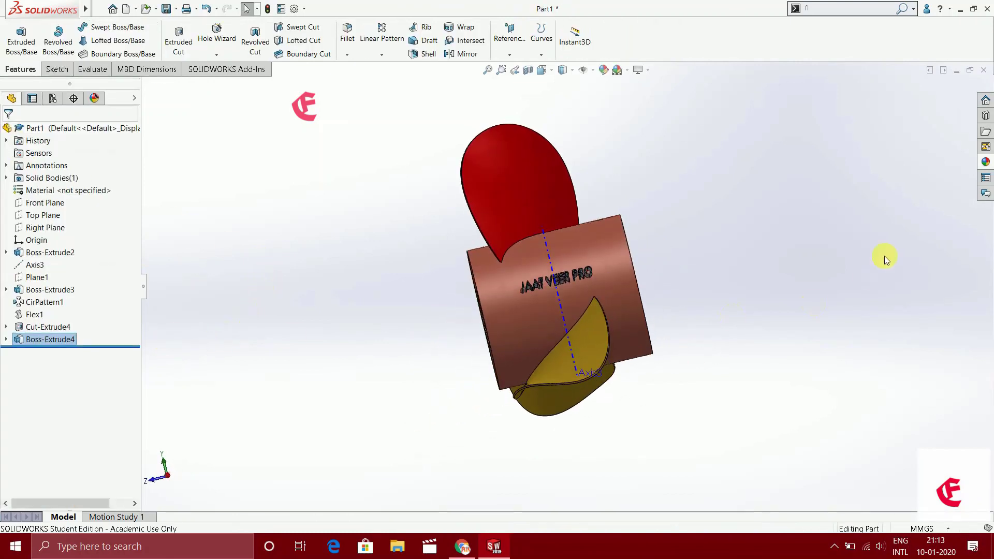
Step: Apply the gold-coloured metal appearance listed after satin finish titanium to the extruded text feature
{"action": "left_click", "coordinate": [986, 164]}
{"action": "scroll", "coordinate": [858, 464], "scroll_direction": "down", "scroll_amount": 2}
{"action": "scroll", "coordinate": [859, 462], "scroll_direction": "down", "scroll_amount": 3}
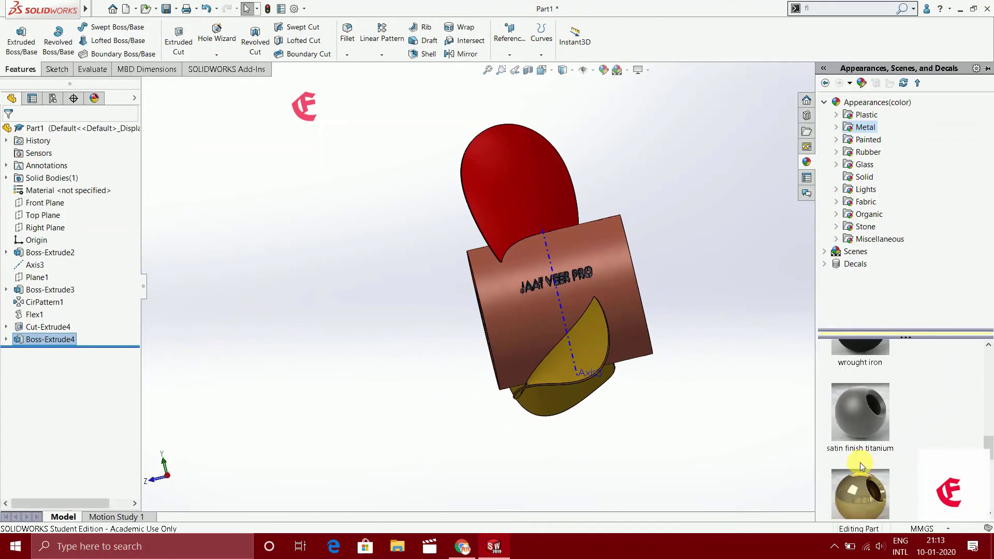
{"action": "middle_click_drag", "start_coordinate": [444, 351], "coordinate": [595, 290]}
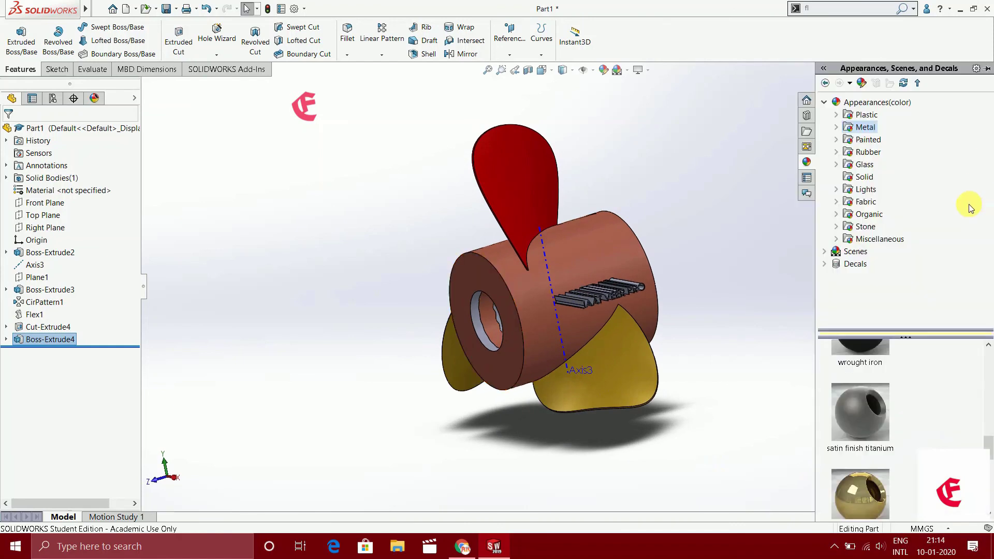
{"action": "left_click_drag", "start_coordinate": [873, 494], "coordinate": [623, 282]}
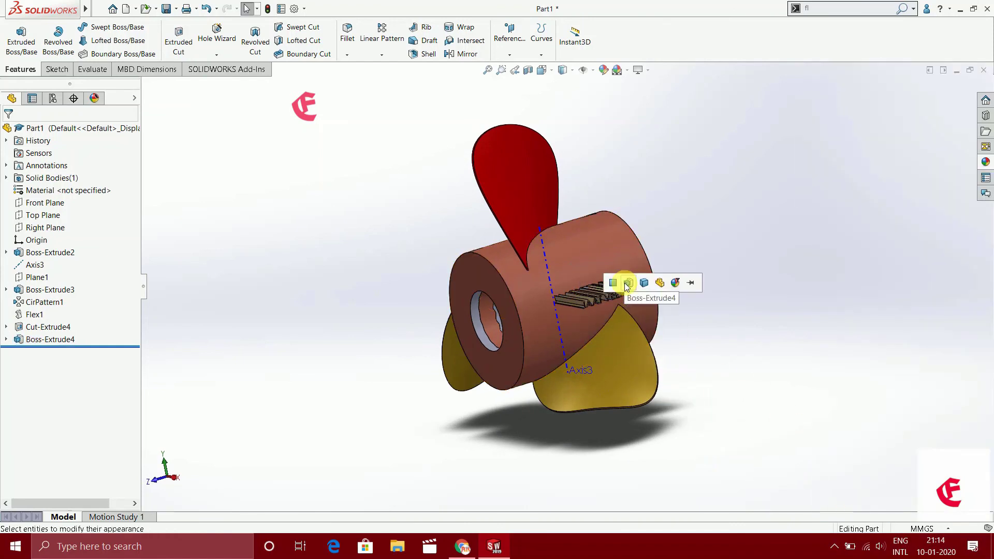
{"action": "left_click", "coordinate": [626, 284]}
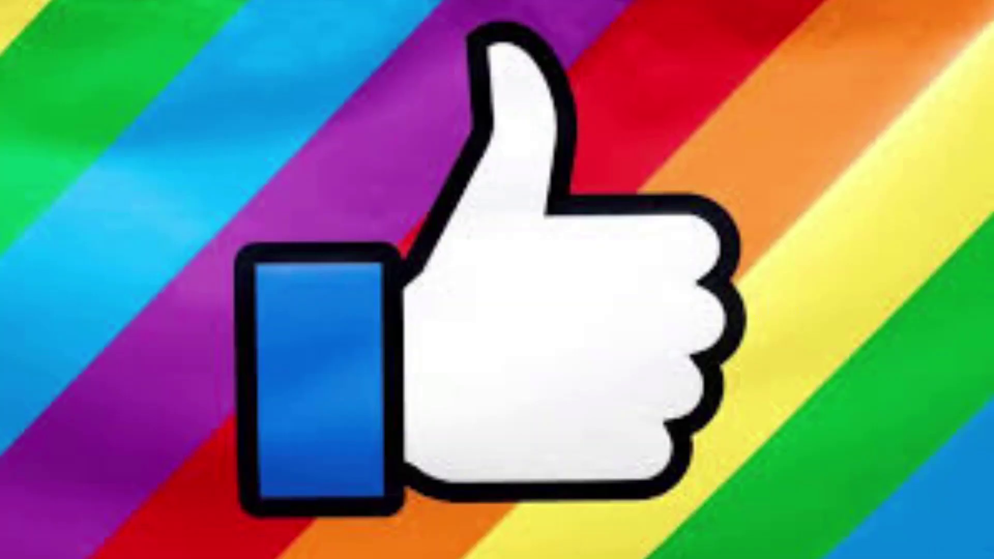